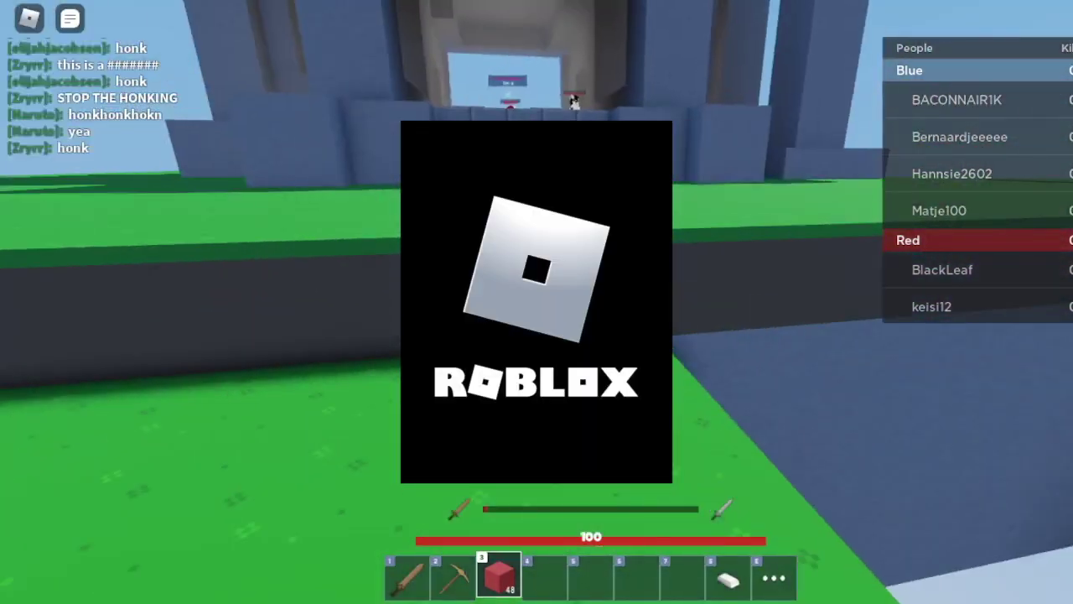
pyautogui.press('w')
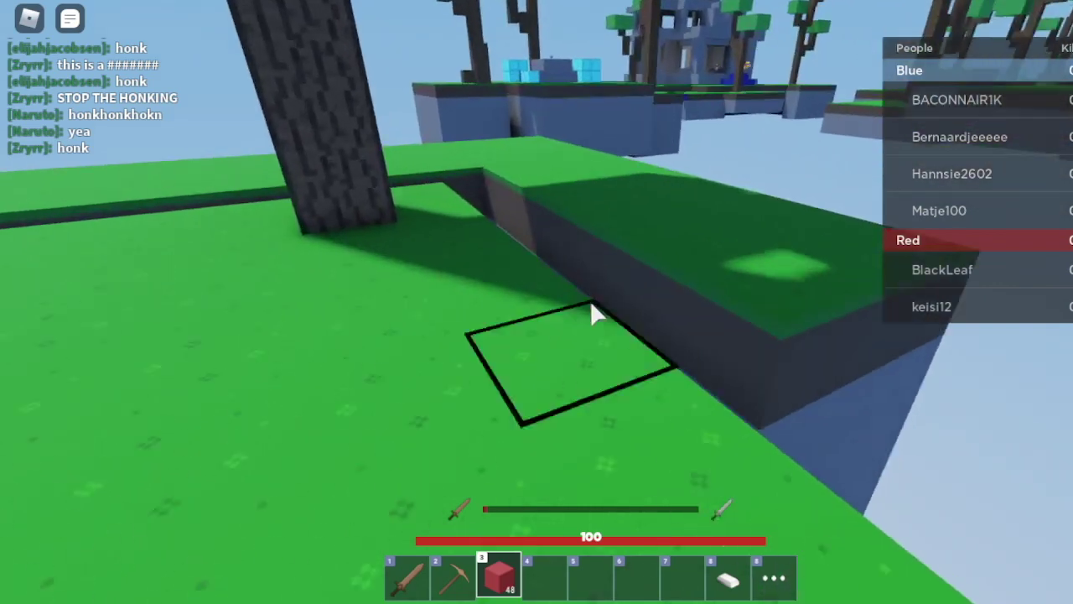
pyautogui.press('w')
pyautogui.press('space')
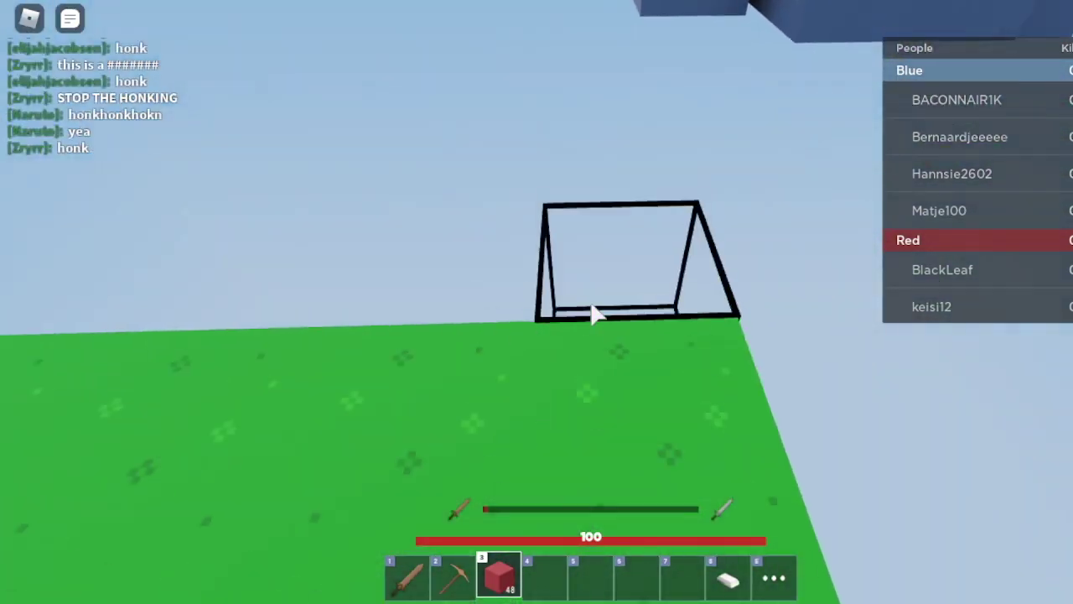
pyautogui.press('w')
pyautogui.click(591, 313)
pyautogui.click(592, 313)
pyautogui.click(591, 313)
pyautogui.click(591, 313)
pyautogui.click(592, 312)
pyautogui.click(592, 313)
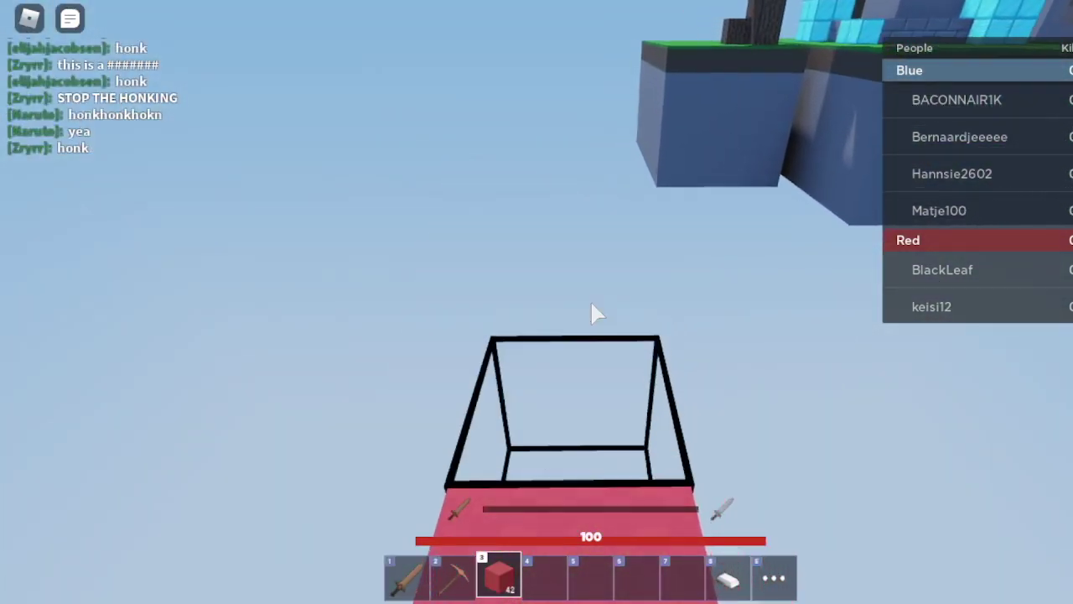
pyautogui.press('w')
pyautogui.click(592, 313)
pyautogui.click(592, 313)
pyautogui.click(591, 313)
pyautogui.click(592, 312)
pyautogui.click(592, 313)
pyautogui.click(591, 313)
pyautogui.click(592, 313)
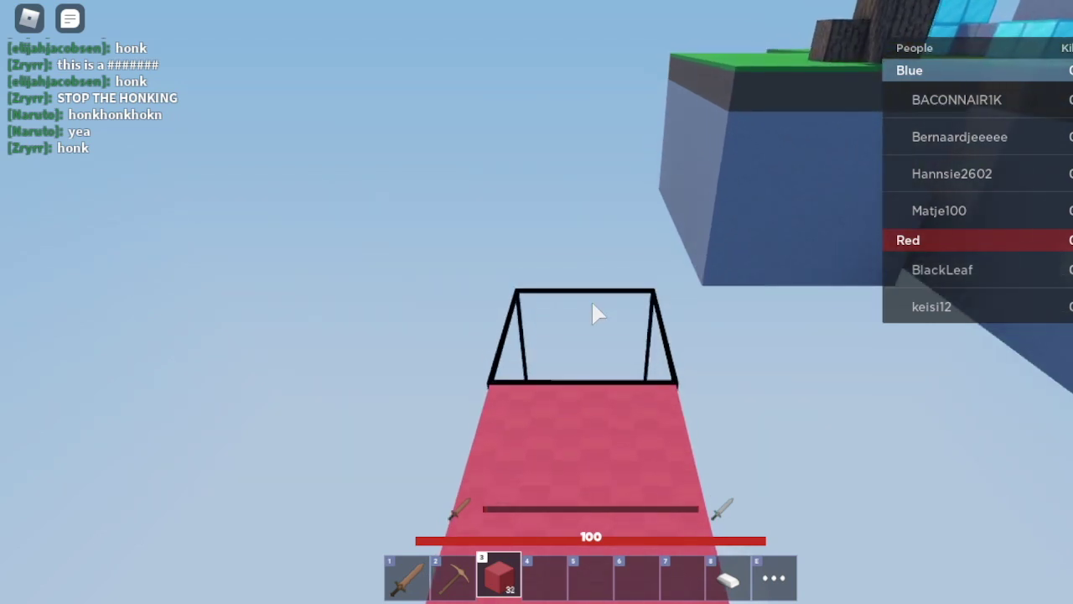
pyautogui.press('w')
pyautogui.click(592, 313)
pyautogui.click(591, 313)
pyautogui.click(592, 313)
pyautogui.click(592, 312)
pyautogui.click(592, 313)
pyautogui.click(592, 311)
pyautogui.click(592, 312)
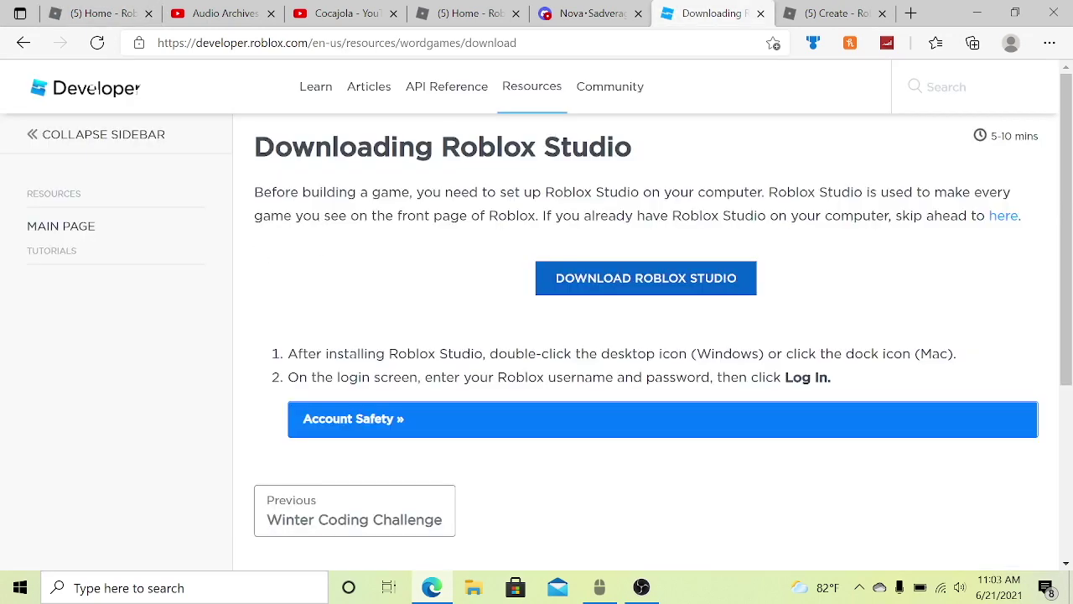
# Step: Start creating from the Roblox Create page to launch Roblox Studio, and dismiss the Studio download prompt
pyautogui.moveTo(275, 148); pyautogui.dragTo(631, 149)
pyautogui.scroll(-5, 836, 113)
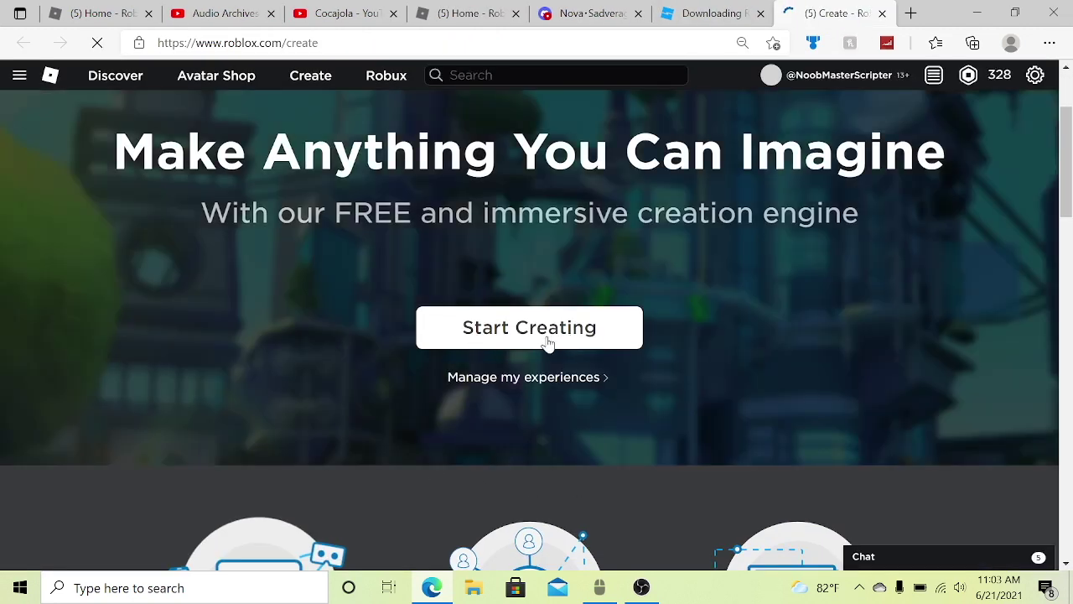
pyautogui.click(549, 340)
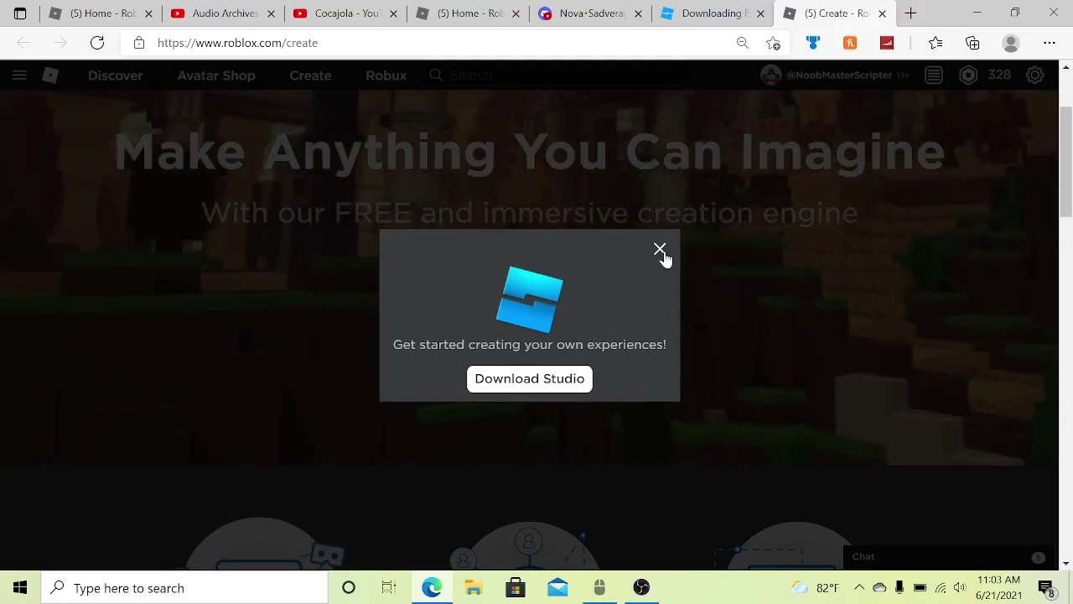
pyautogui.click(660, 251)
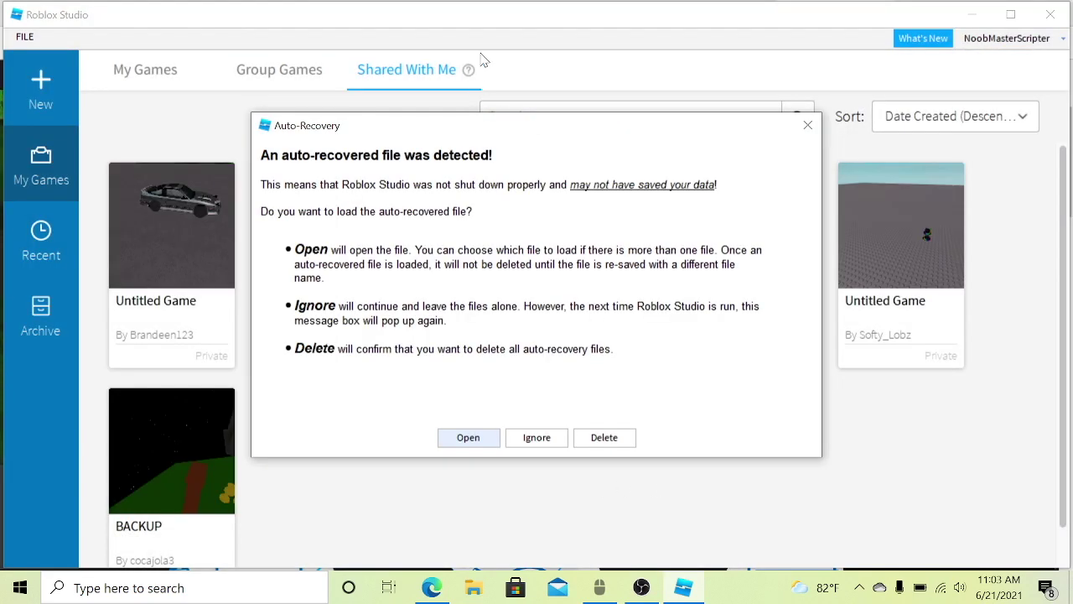
# Step: Ignore the auto-recovered file in Roblox Studio and show the templates for a new place
pyautogui.moveTo(405, 132); pyautogui.dragTo(447, 142)
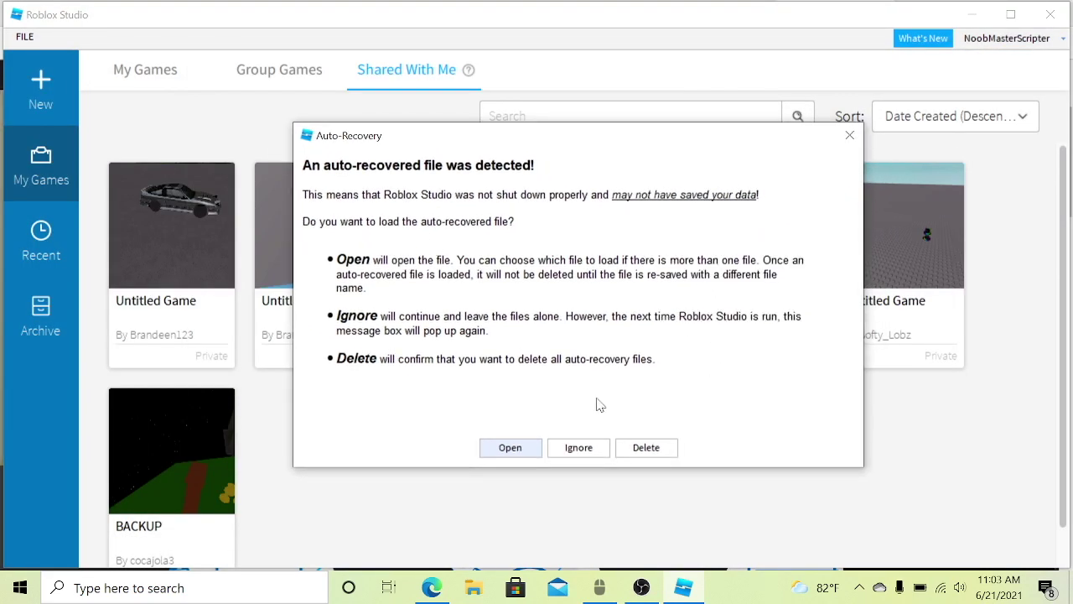
pyautogui.click(579, 448)
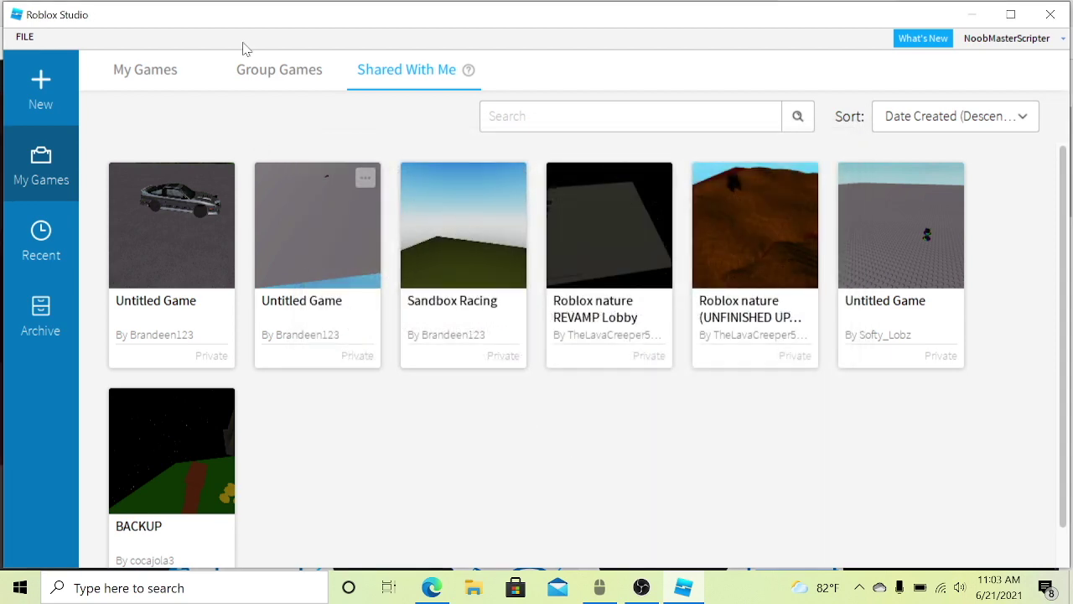
pyautogui.click(25, 95)
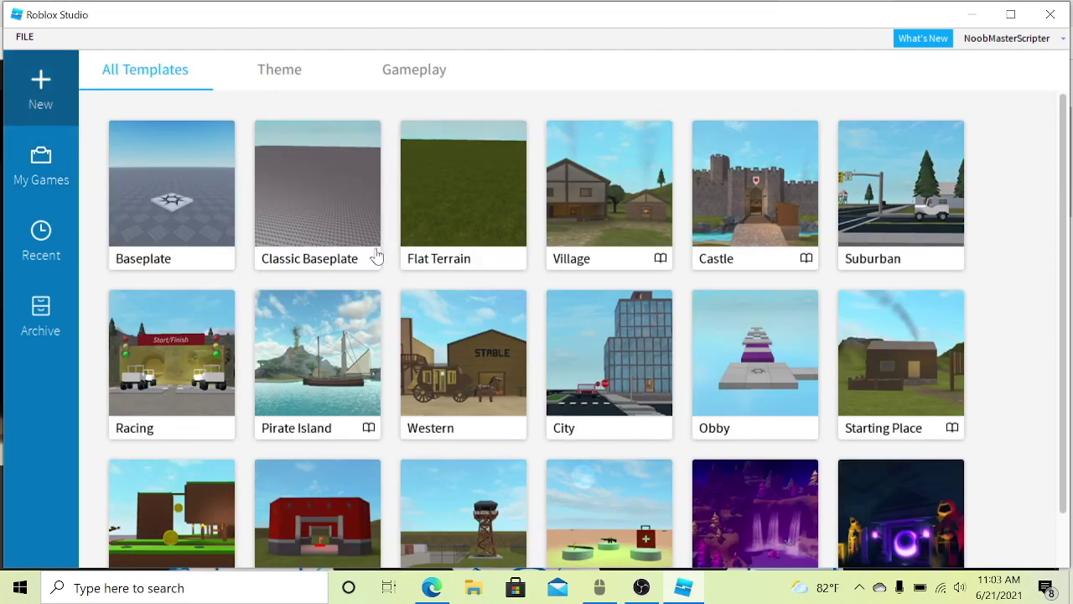
# Step: Browse the available templates and create a new place from Classic Baseplate
pyautogui.scroll(-1, 282, 442)
pyautogui.scroll(1, 1055, 315)
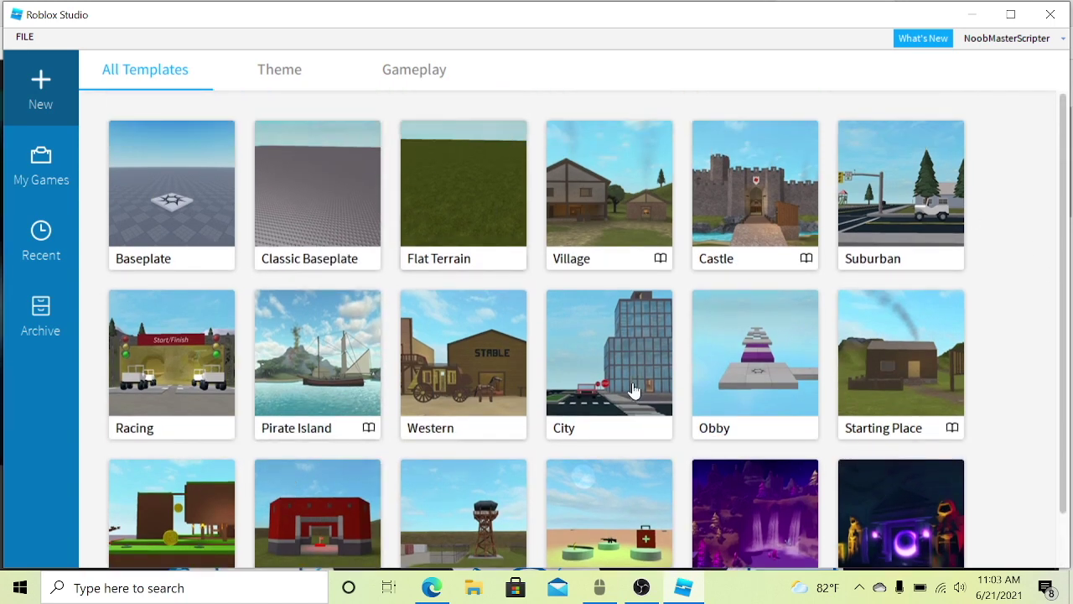
pyautogui.scroll(-1, 757, 411)
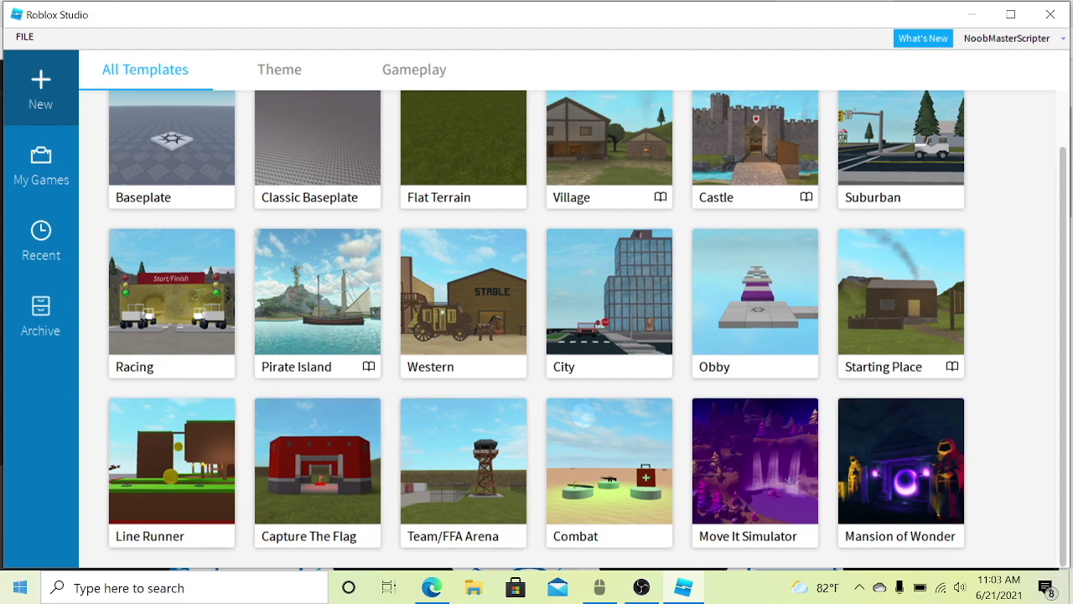
pyautogui.scroll(1, 162, 515)
pyautogui.scroll(-1, 609, 451)
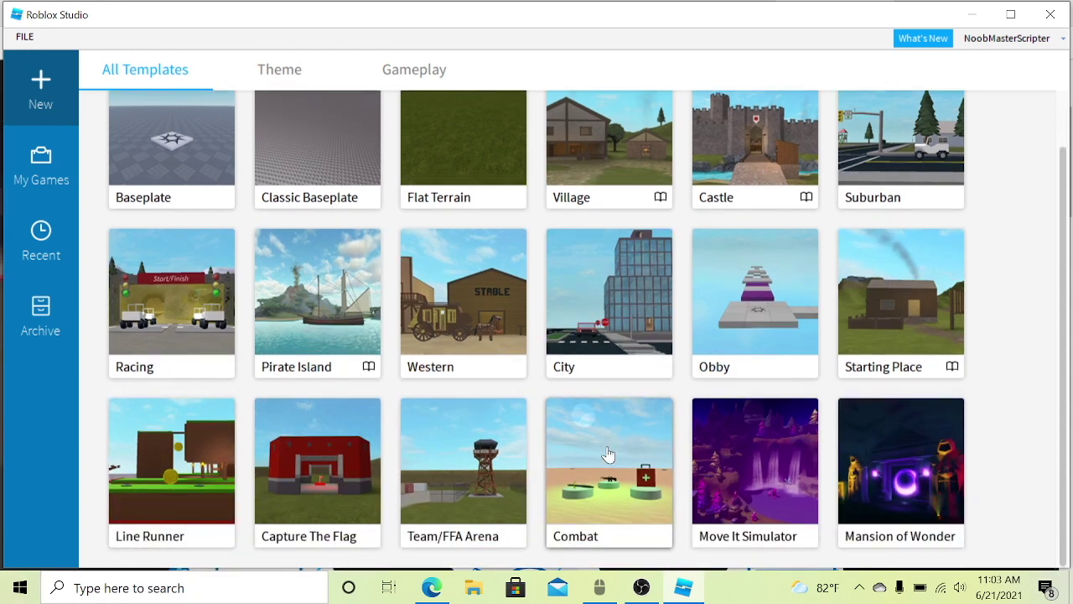
pyautogui.scroll(1, 352, 282)
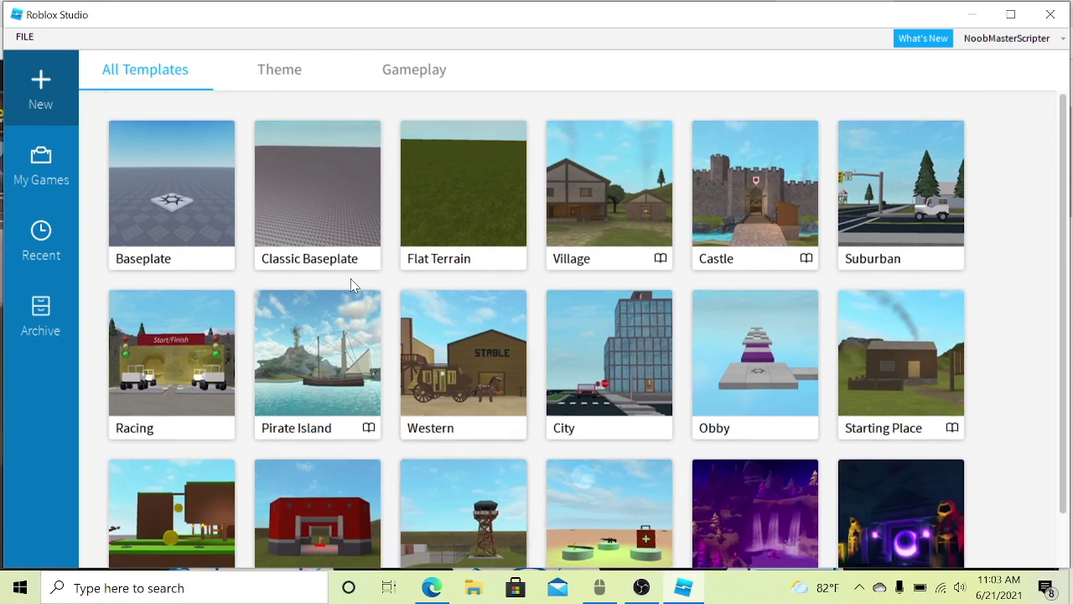
pyautogui.click(319, 208)
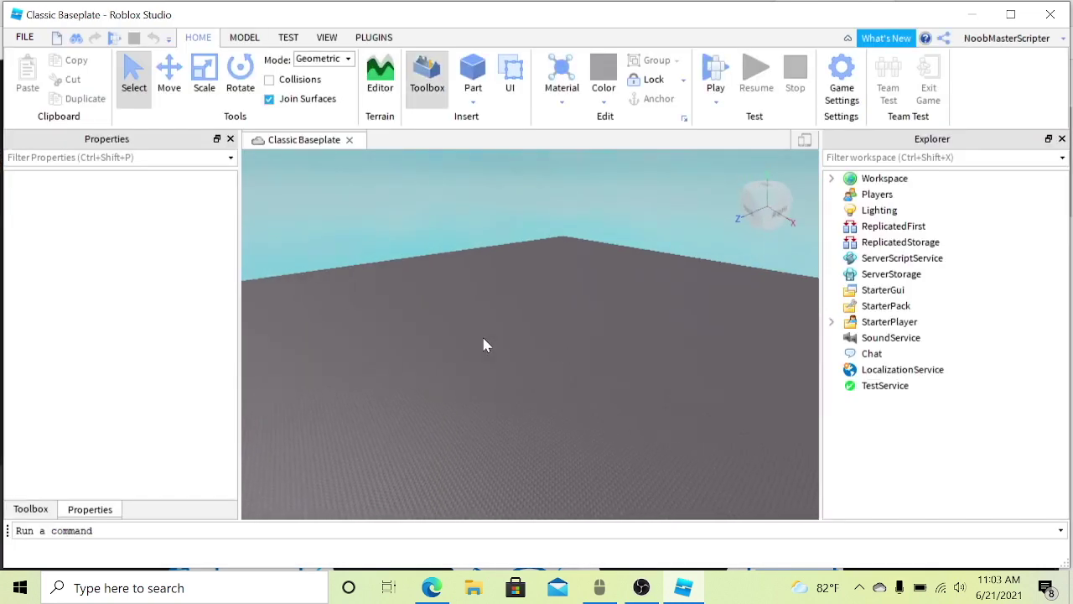
# Step: Select the Baseplate in the Workspace, try green on it and set its colour to Really red
pyautogui.moveTo(486, 338); pyautogui.dragTo(484, 335, button='right')
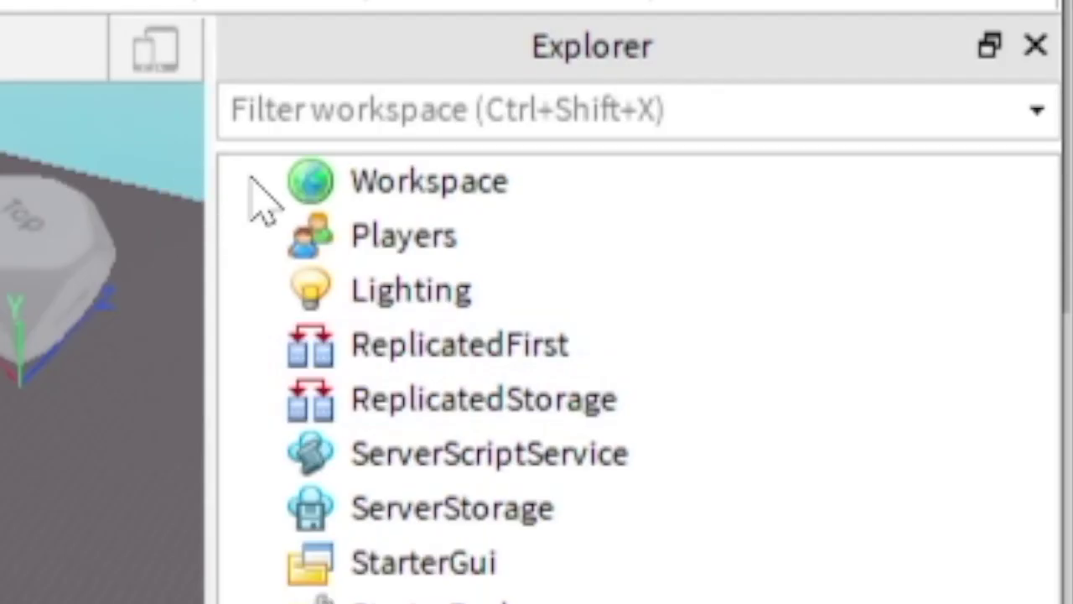
pyautogui.click(832, 179)
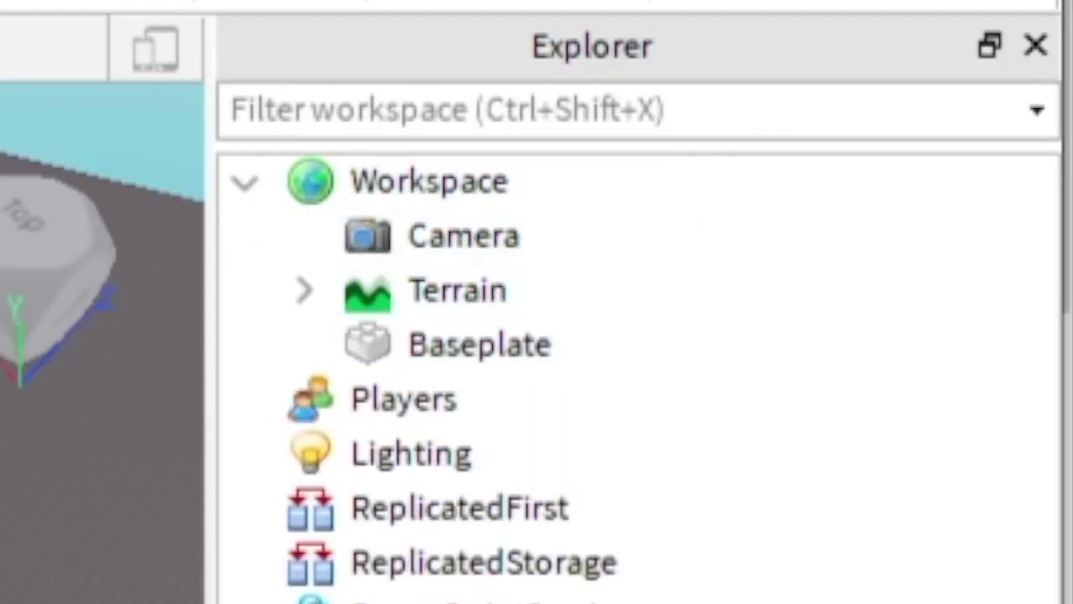
pyautogui.click(387, 345)
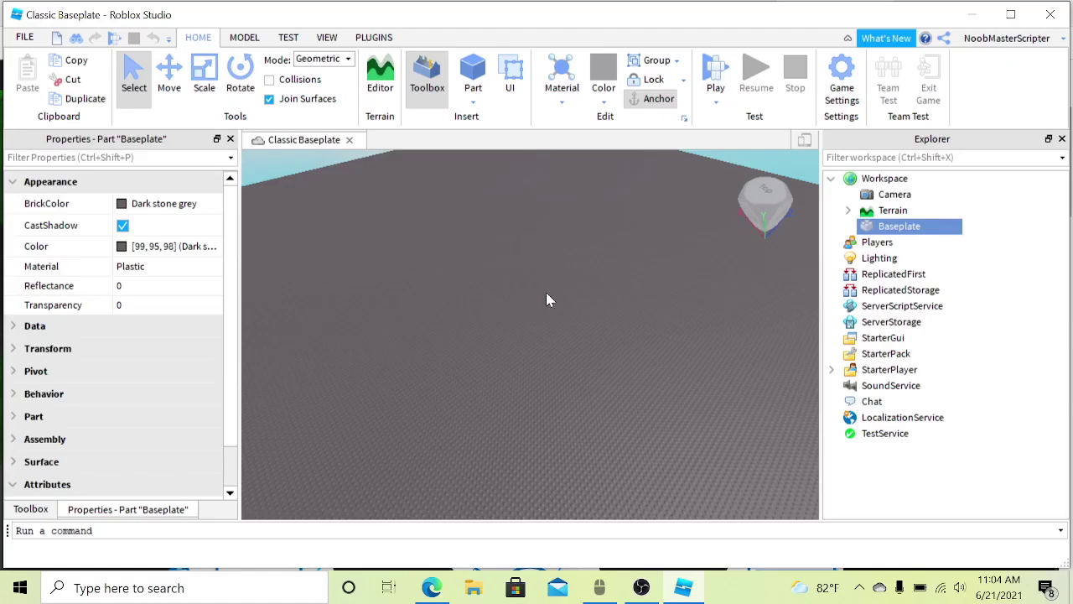
pyautogui.moveTo(545, 291); pyautogui.dragTo(586, 447, button='right')
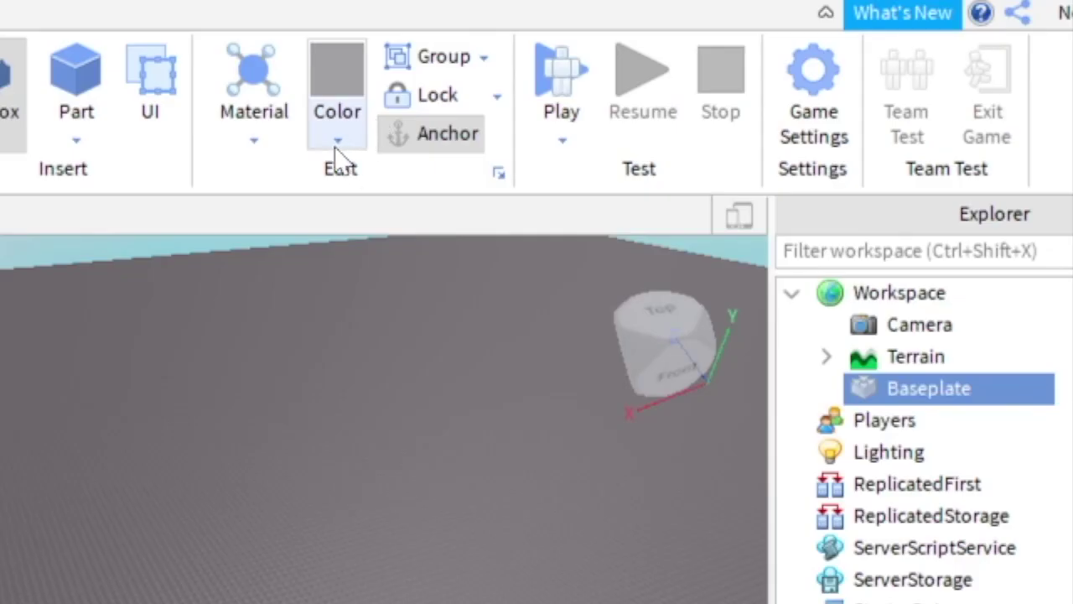
pyautogui.click(335, 147)
pyautogui.click(434, 272)
pyautogui.click(340, 147)
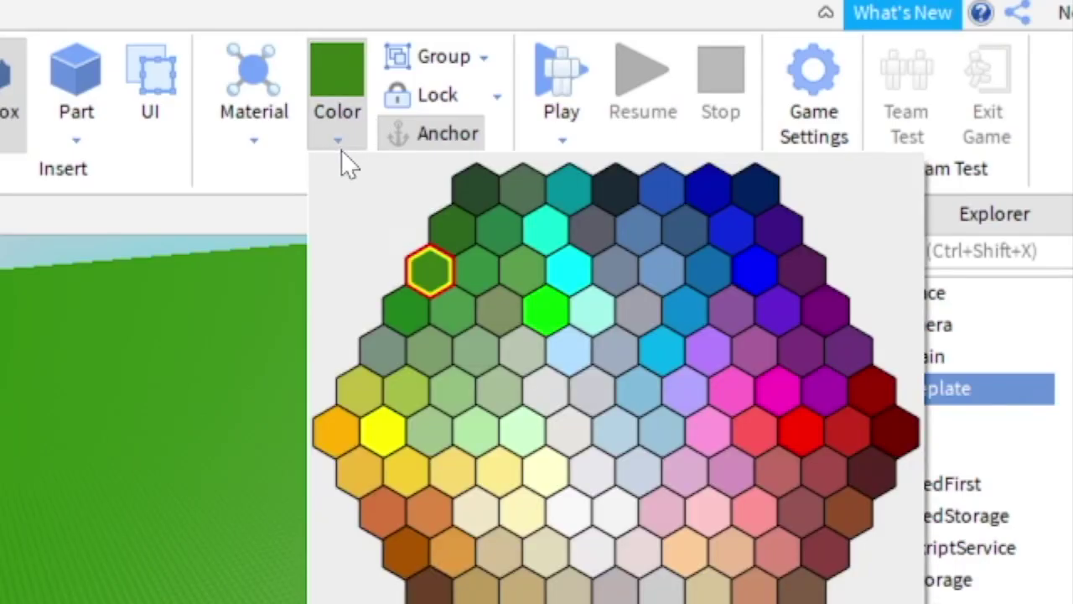
pyautogui.click(799, 429)
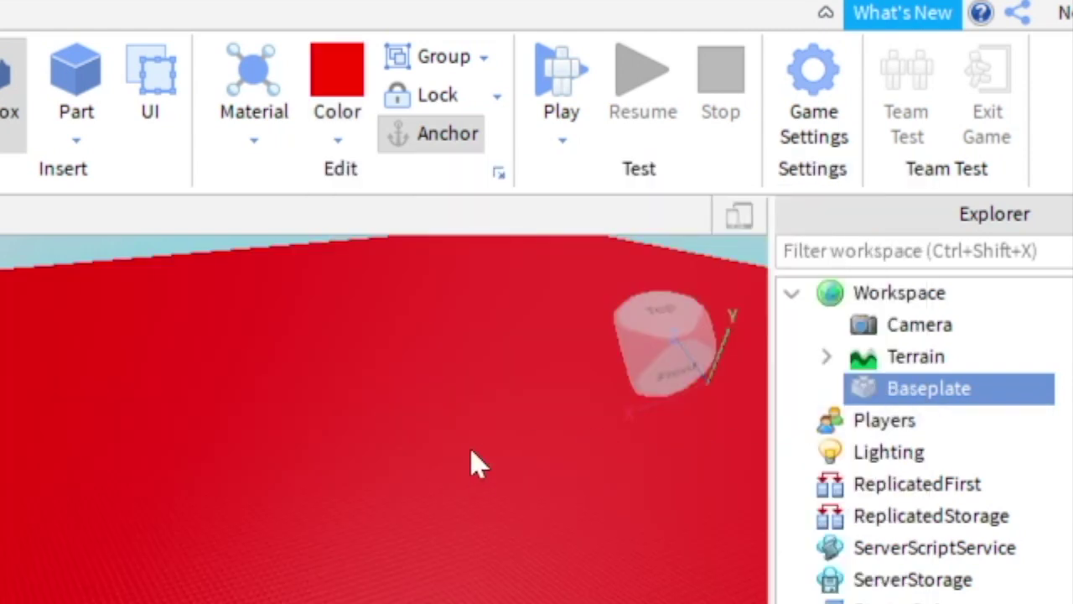
# Step: Inspect the baseplate's surface up close and set its material to Grass
pyautogui.scroll(5, 419, 527)
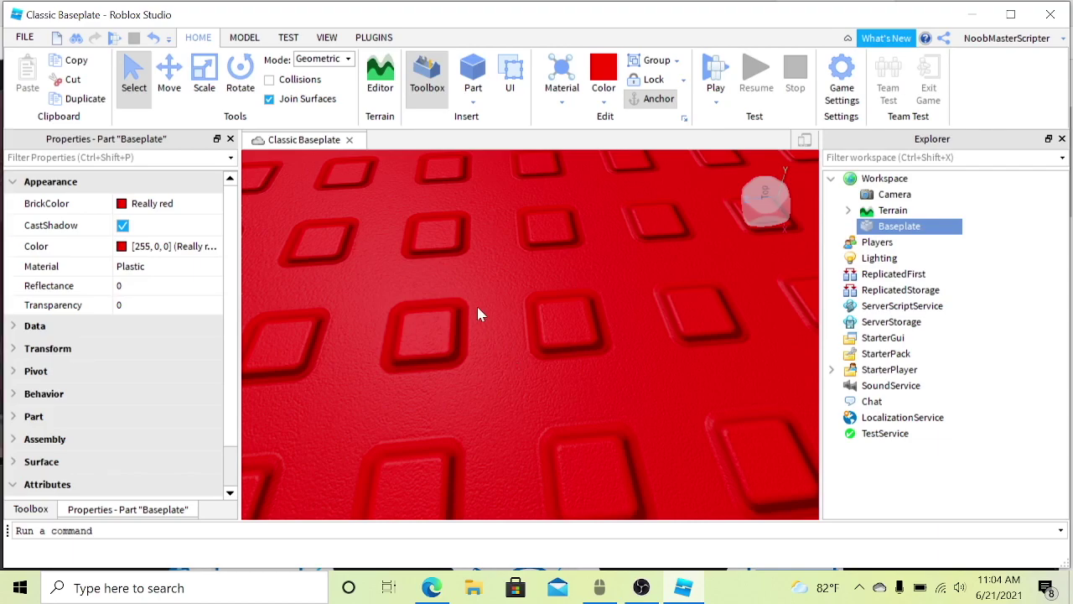
pyautogui.scroll(-5, 494, 331)
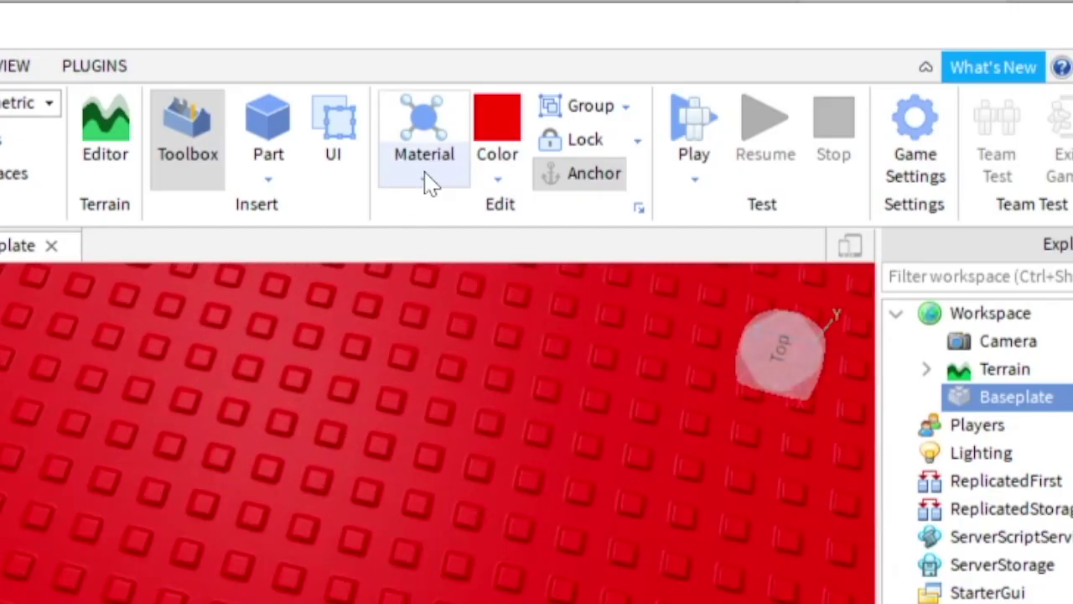
pyautogui.click(428, 186)
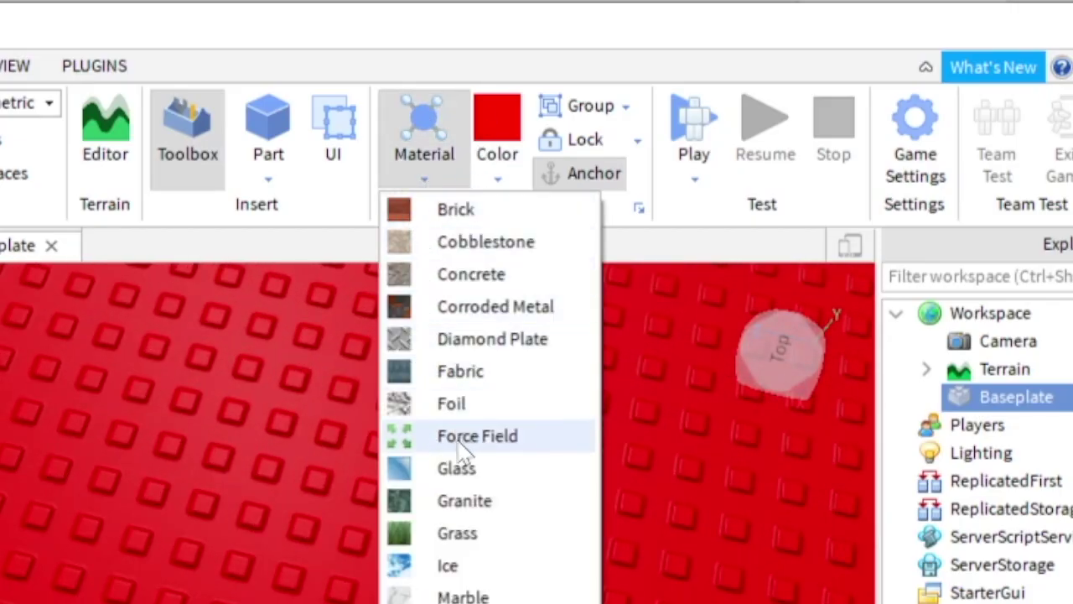
pyautogui.click(459, 535)
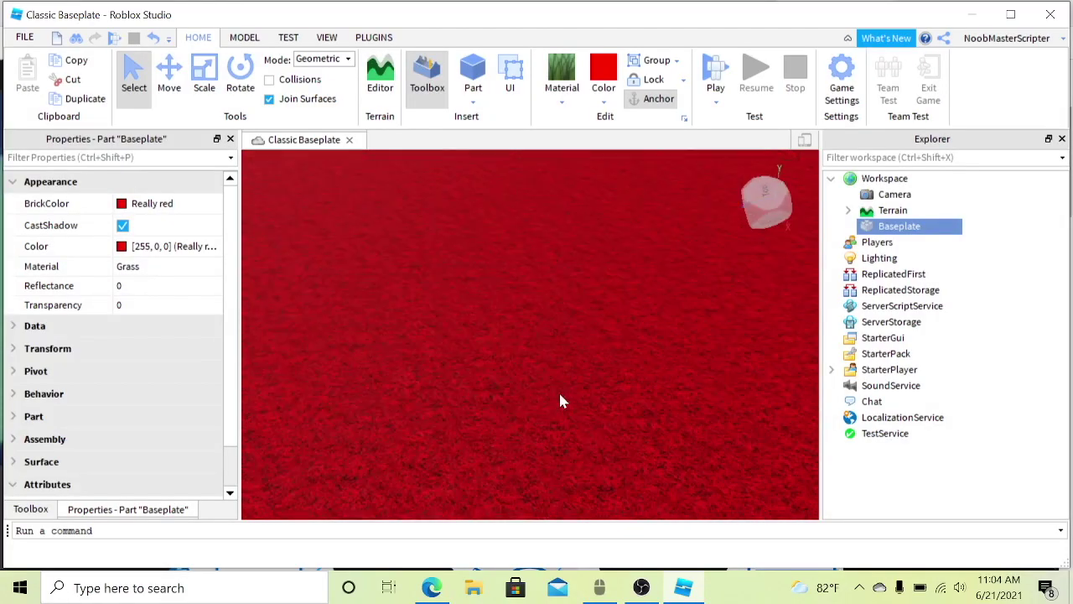
# Step: Set the baseplate's material to Neon
pyautogui.click(562, 77)
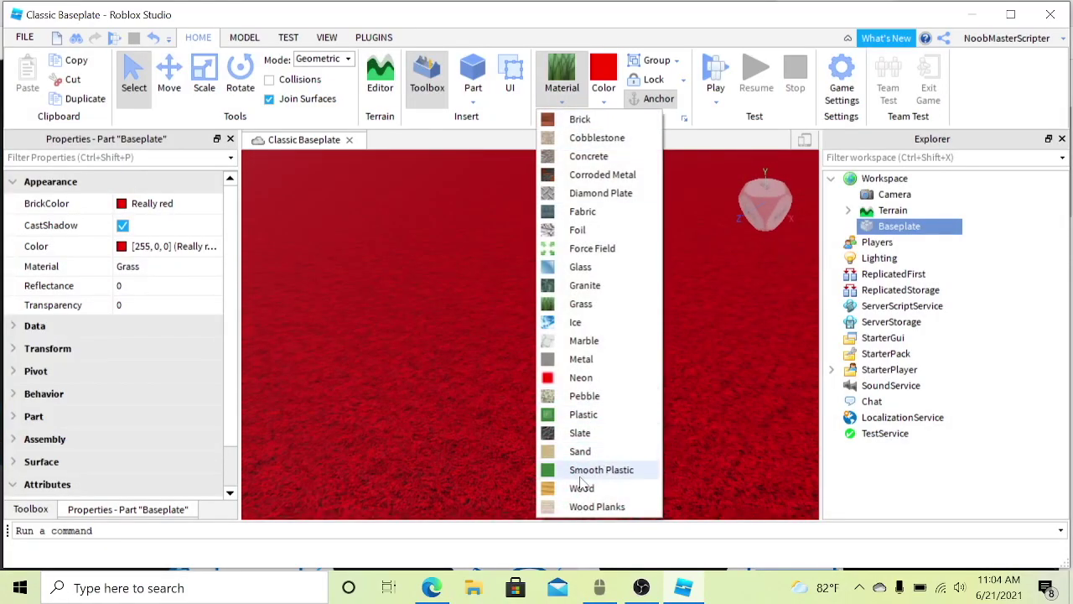
pyautogui.click(580, 377)
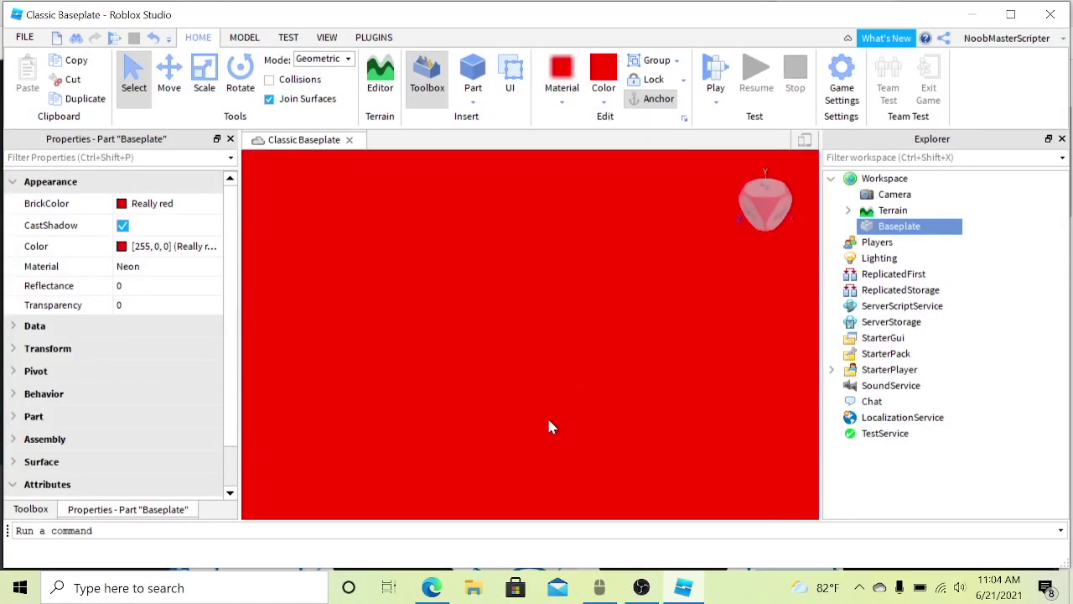
pyautogui.moveTo(549, 421); pyautogui.dragTo(567, 304, button='right')
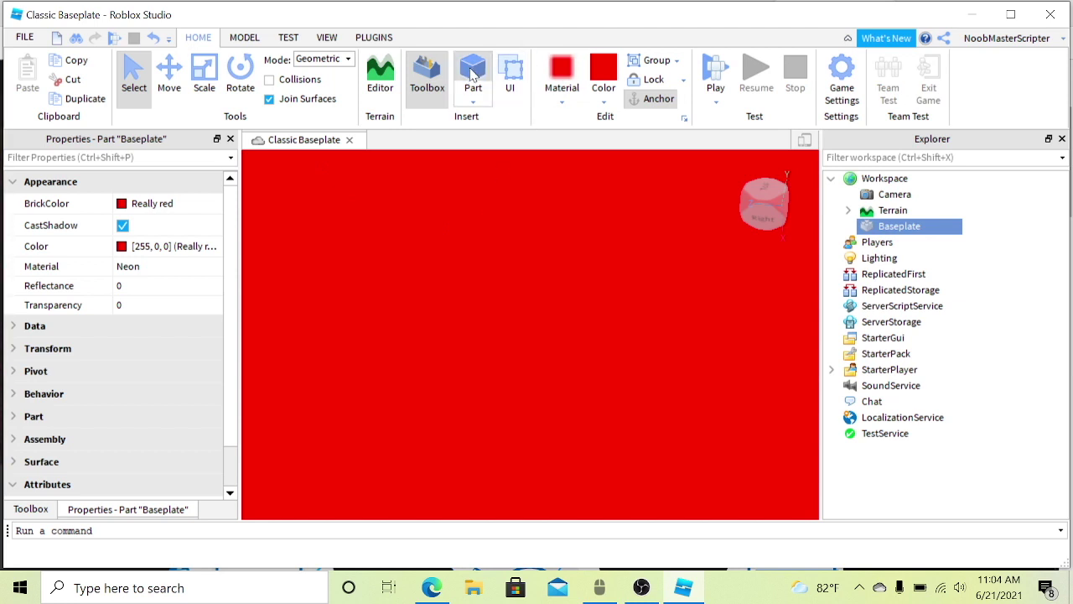
# Step: Insert a block part on the baseplate and scale it into a tall upright block
pyautogui.click(472, 75)
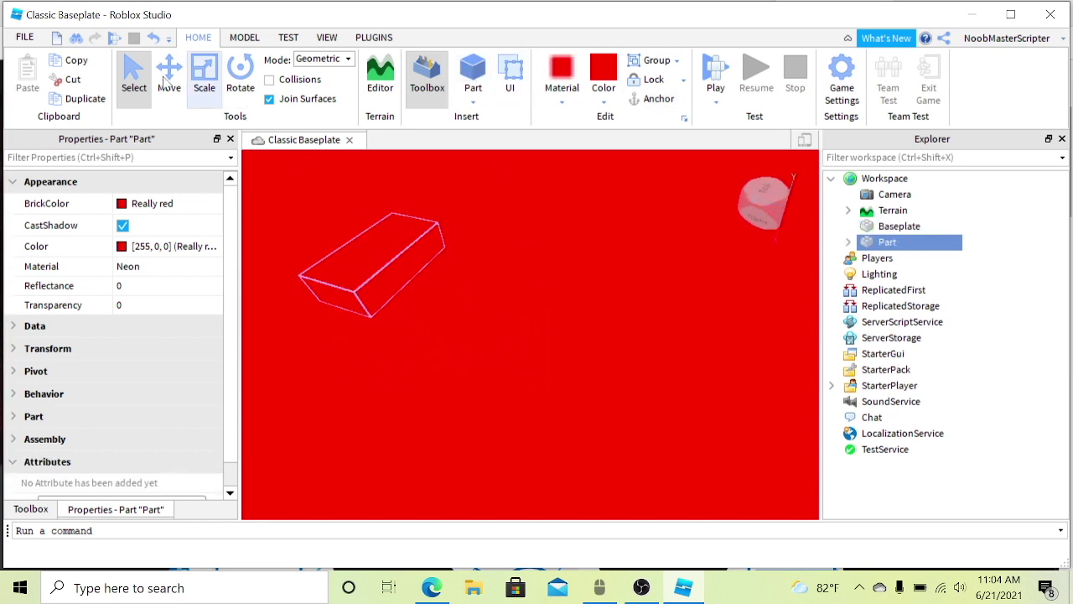
pyautogui.click(204, 76)
pyautogui.moveTo(465, 327); pyautogui.dragTo(530, 242)
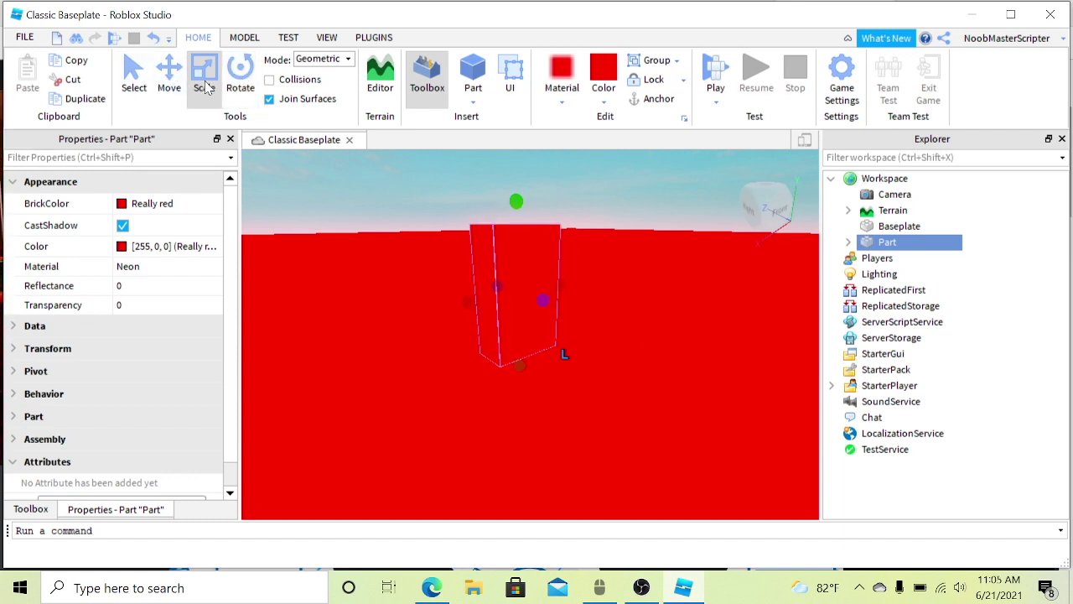
# Step: Rotate the tall part about its vertical axis and scale it slightly taller and wider
pyautogui.click(237, 78)
pyautogui.moveTo(555, 300); pyautogui.dragTo(534, 314)
pyautogui.click(213, 95)
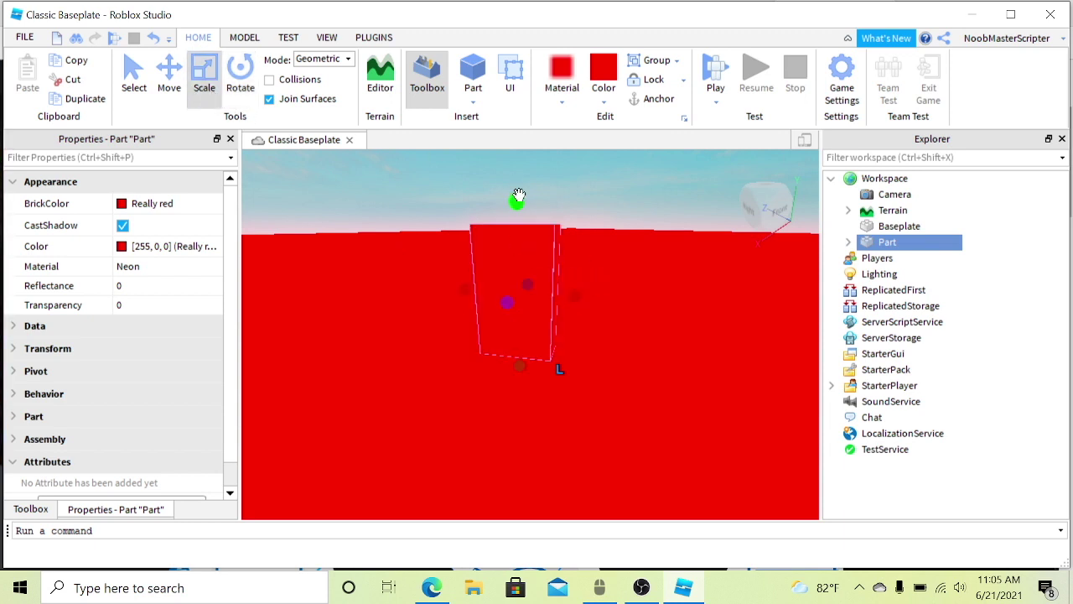
pyautogui.moveTo(514, 203); pyautogui.dragTo(514, 219)
pyautogui.moveTo(591, 288); pyautogui.dragTo(664, 310)
# Step: Move the part to another spot on the baseplate
pyautogui.click(169, 71)
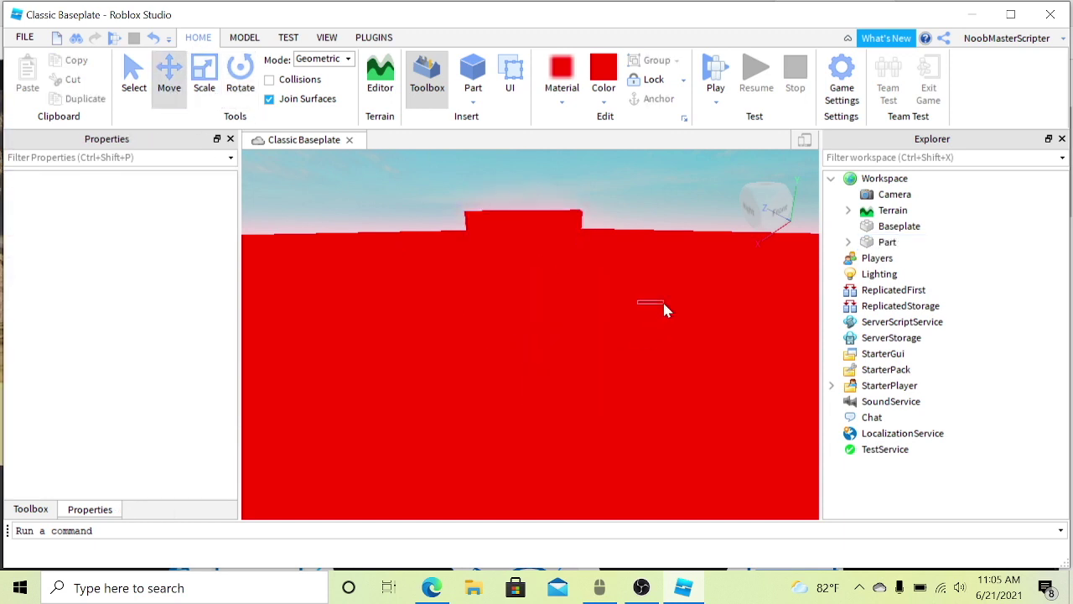
pyautogui.click(126, 86)
pyautogui.moveTo(539, 270); pyautogui.dragTo(575, 383)
# Step: Set the tall part's material to Foil
pyautogui.moveTo(616, 370); pyautogui.dragTo(617, 373, button='right')
pyautogui.scroll(-3, 617, 373)
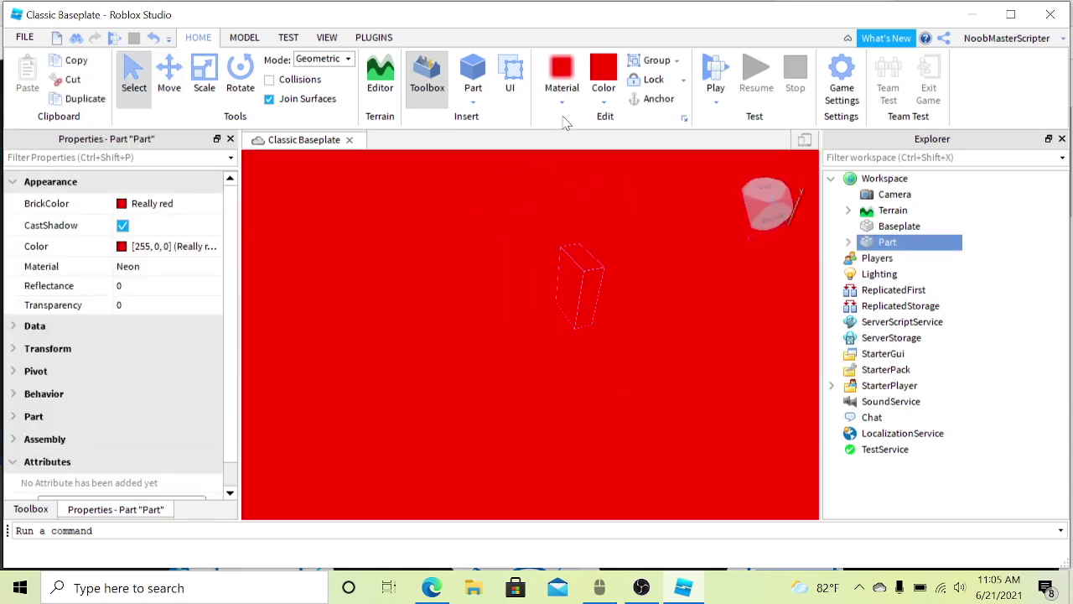
pyautogui.click(563, 101)
pyautogui.click(579, 230)
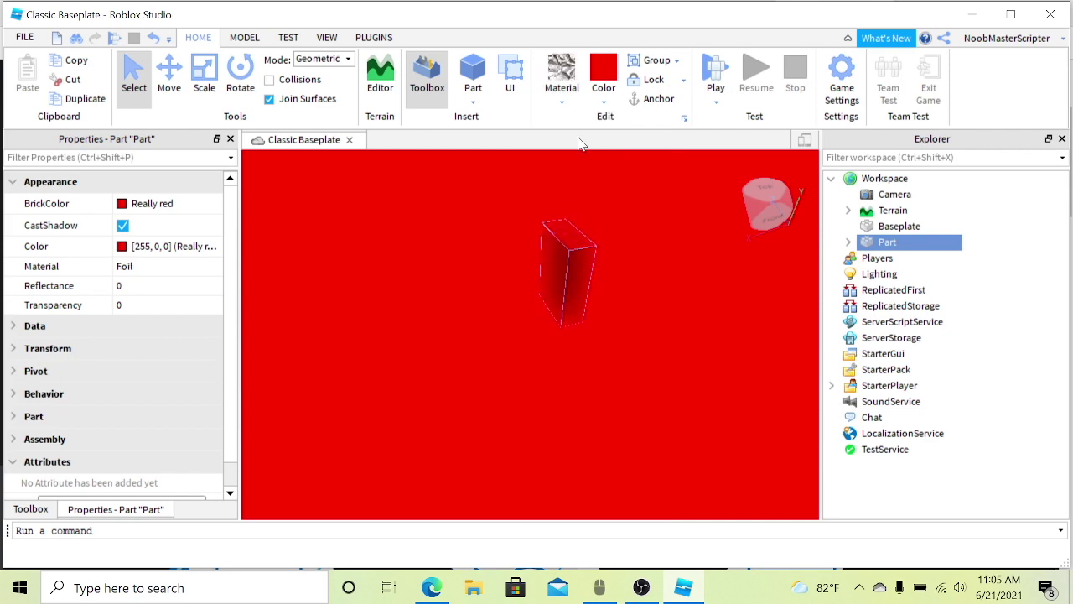
# Step: Set the tall part's color to Earth green
pyautogui.click(612, 100)
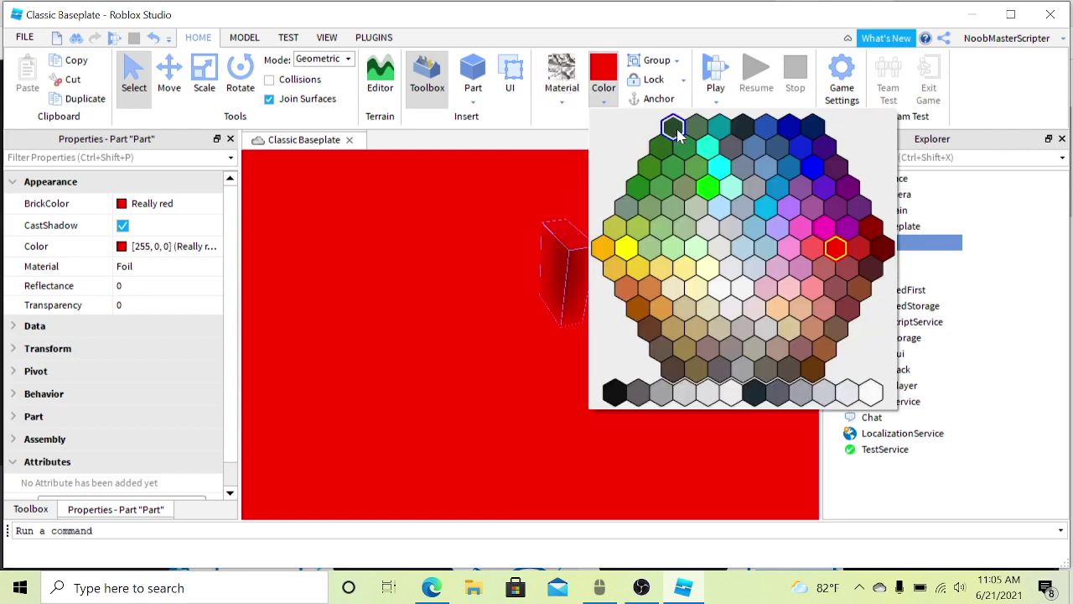
pyautogui.click(672, 127)
pyautogui.scroll(3, 587, 383)
pyautogui.click(733, 375)
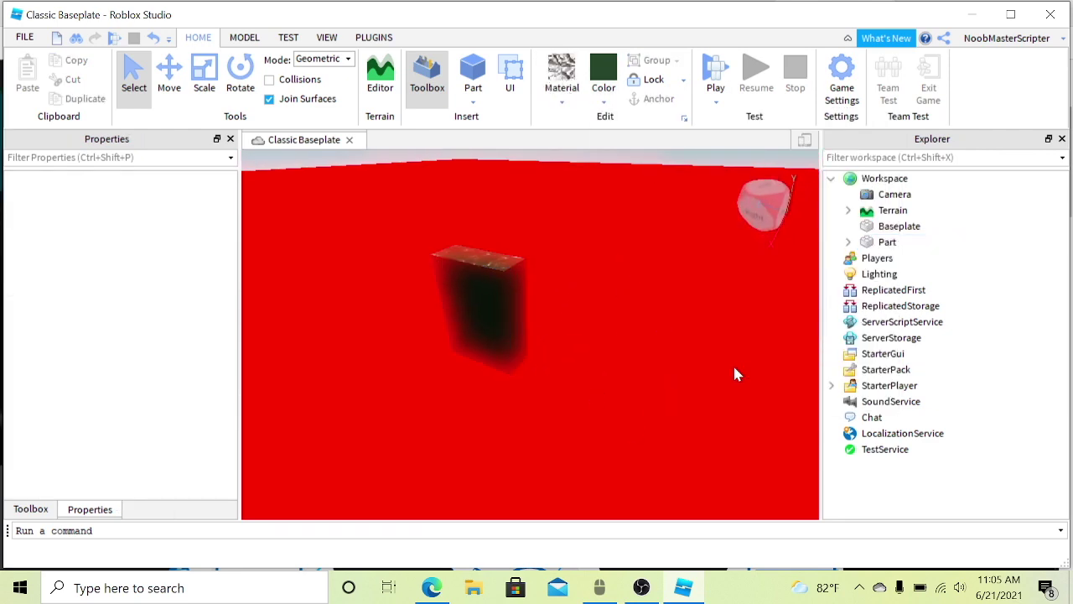
# Step: Set the baseplate's material to Wood
pyautogui.click(890, 226)
pyautogui.click(562, 92)
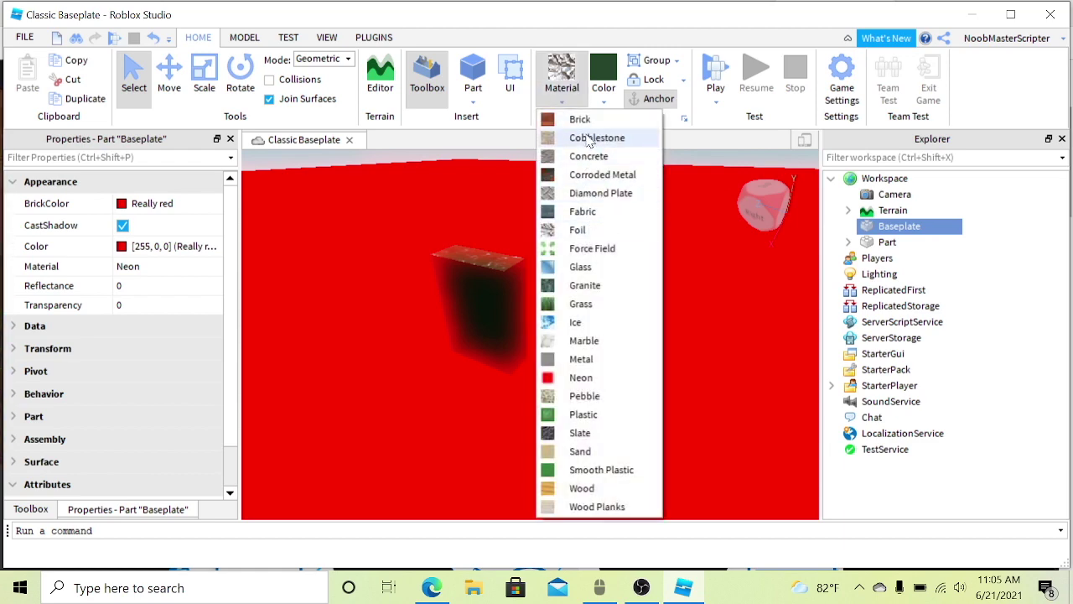
pyautogui.click(591, 493)
pyautogui.scroll(2, 576, 391)
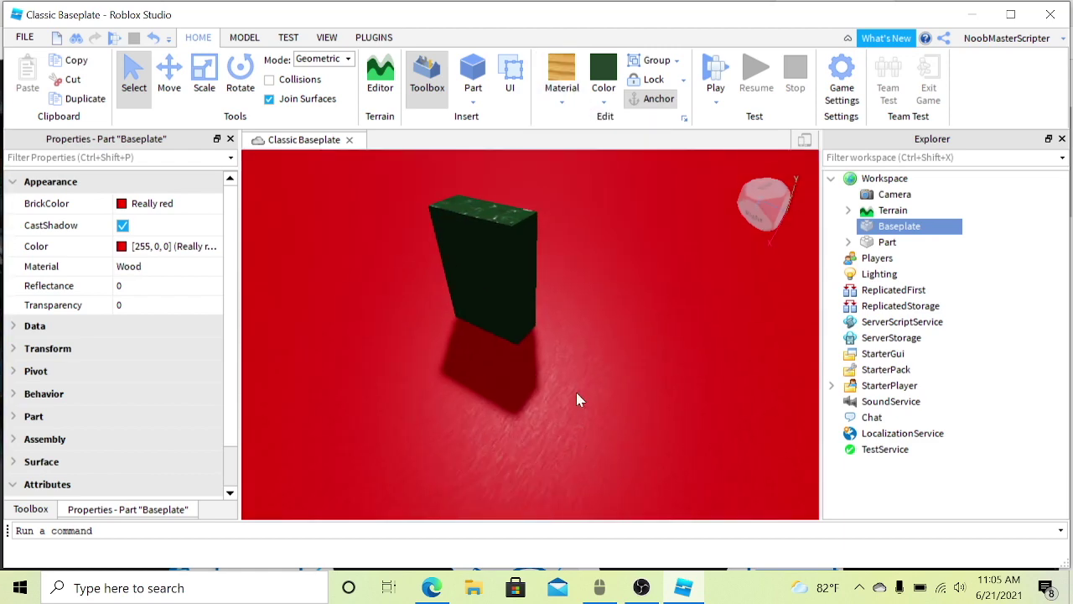
pyautogui.moveTo(576, 391); pyautogui.dragTo(577, 394, button='right')
pyautogui.scroll(-3, 576, 391)
pyautogui.scroll(4, 575, 389)
# Step: Duplicate the green part and move the copy sideways so it sits directly beside the original
pyautogui.click(460, 273)
pyautogui.scroll(-3, 457, 279)
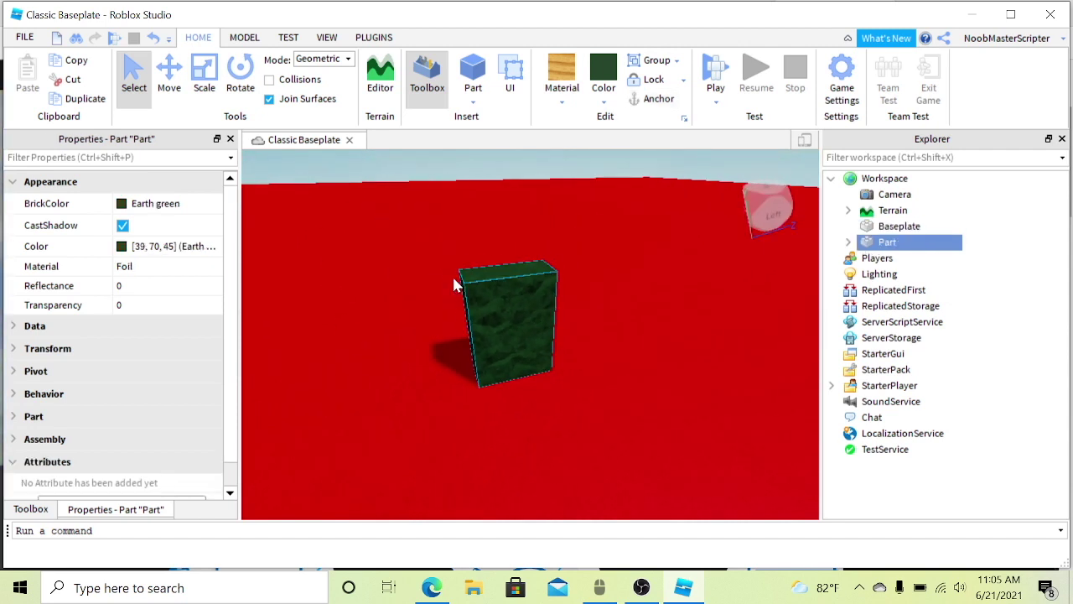
pyautogui.hotkey('ctrl', 'd')
pyautogui.click(169, 73)
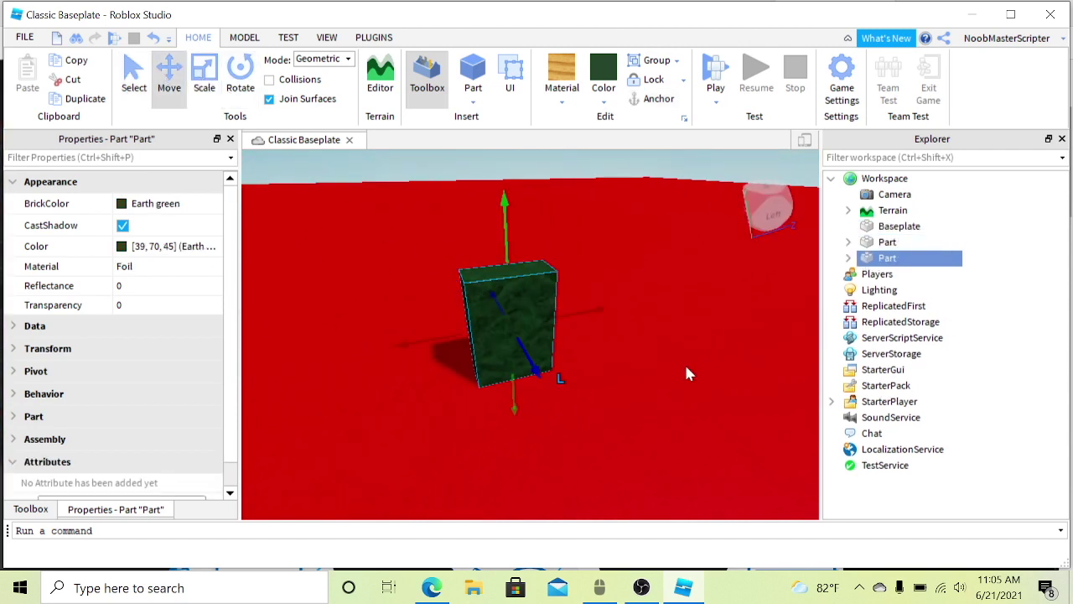
pyautogui.moveTo(581, 310); pyautogui.dragTo(676, 326)
pyautogui.moveTo(674, 320); pyautogui.dragTo(660, 392, button='right')
pyautogui.scroll(3, 659, 392)
pyautogui.scroll(-6, 574, 441)
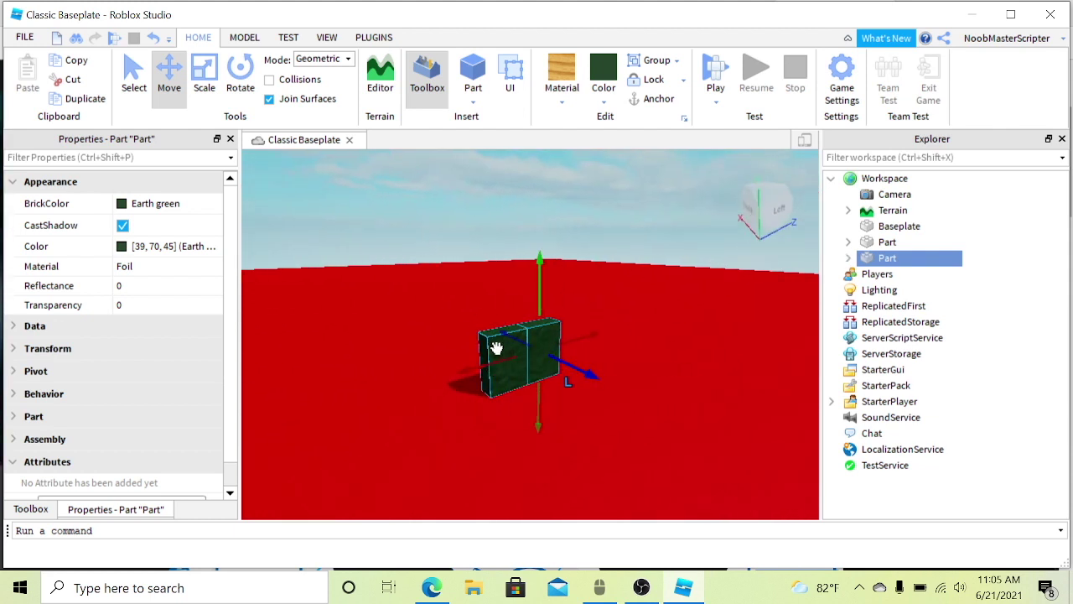
# Step: Separate the two adjoining green parts so they stand roughly parallel with a gap between them
pyautogui.click(497, 349)
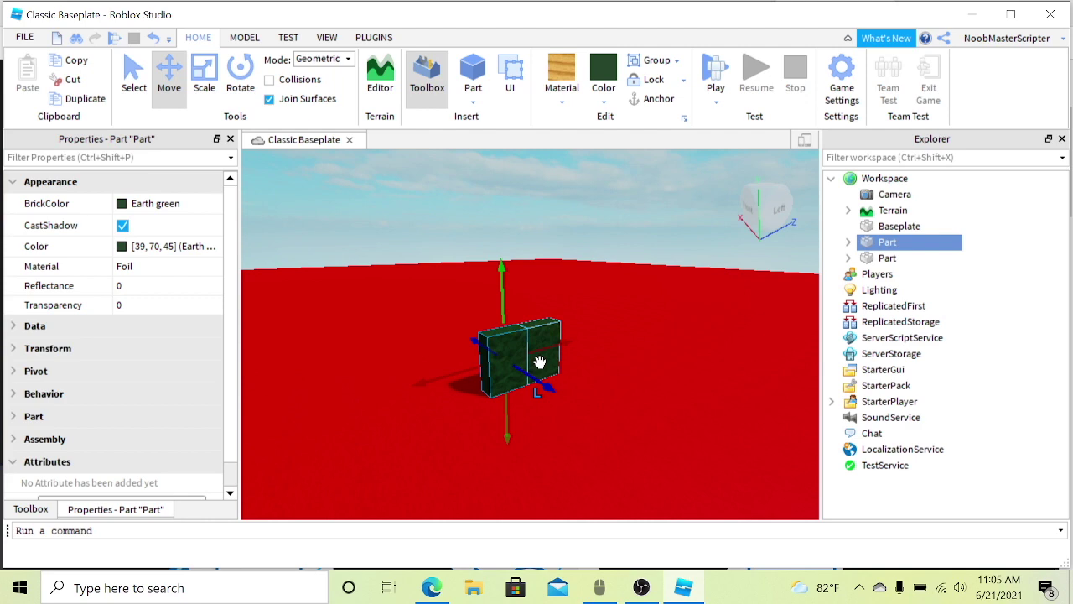
pyautogui.moveTo(555, 338); pyautogui.dragTo(572, 377)
pyautogui.scroll(6, 573, 378)
pyautogui.moveTo(574, 379); pyautogui.dragTo(574, 384, button='right')
pyautogui.scroll(-4, 574, 384)
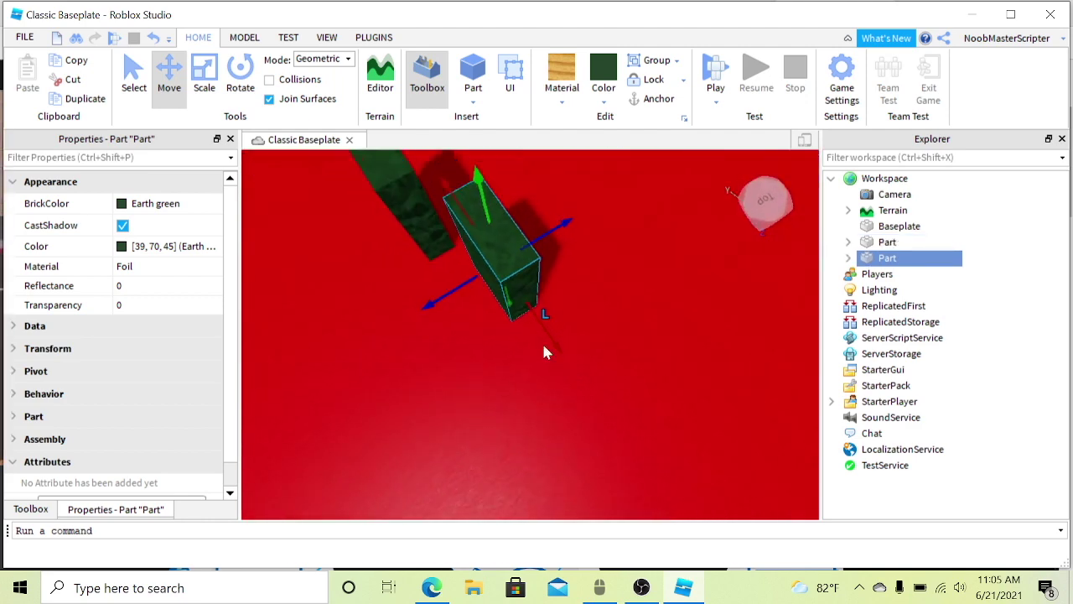
pyautogui.scroll(-2, 543, 349)
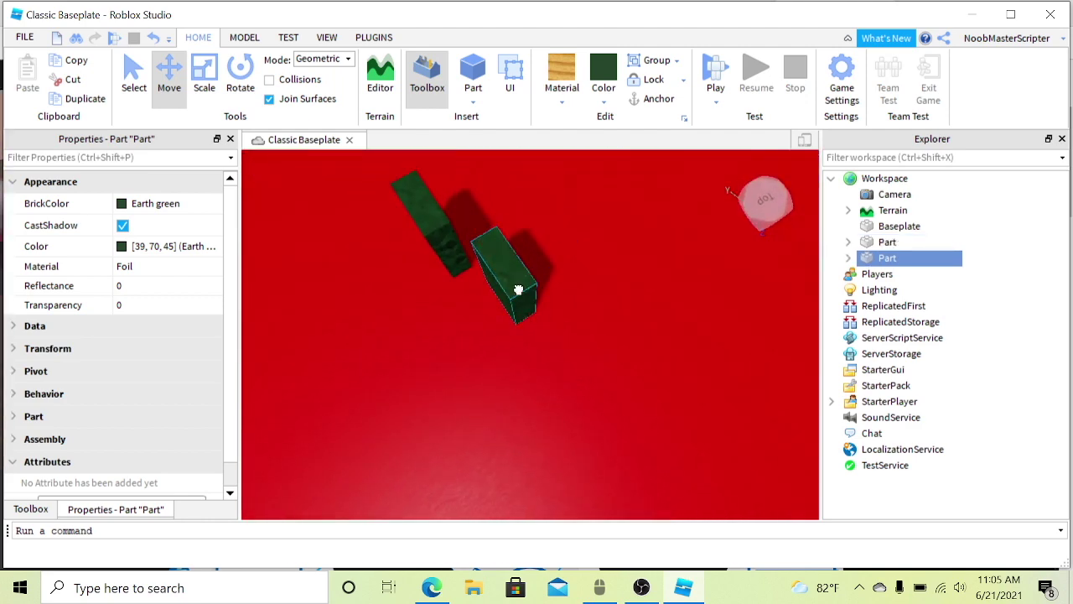
pyautogui.moveTo(517, 293); pyautogui.dragTo(539, 278)
pyautogui.scroll(-1, 539, 278)
pyautogui.moveTo(539, 277); pyautogui.dragTo(547, 332, button='right')
# Step: Create three more copies of the green part and spread them across the baseplate
pyautogui.hotkey('ctrl', 'd')
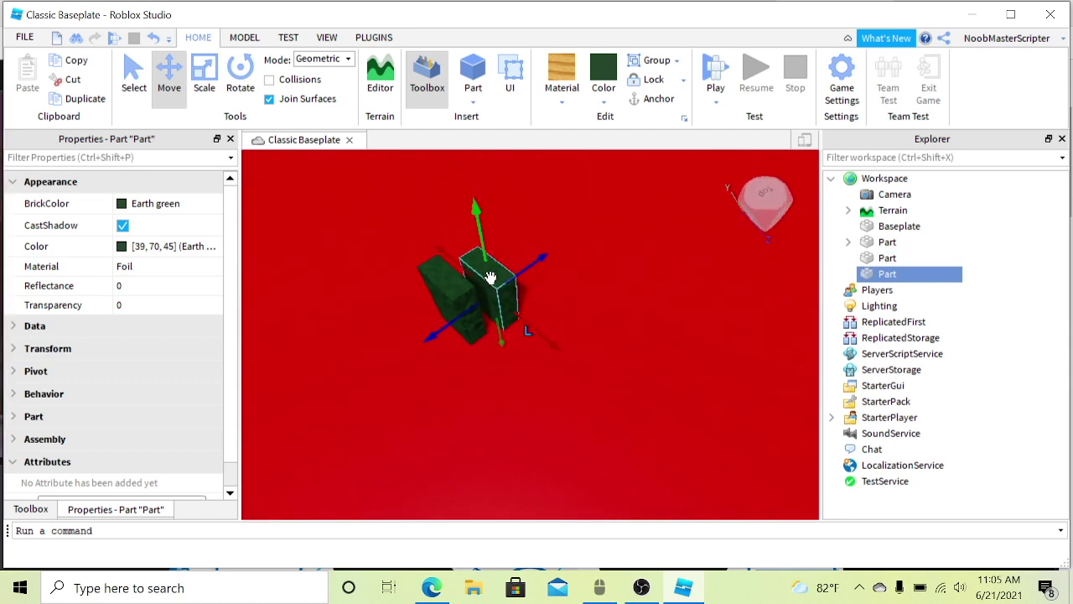
pyautogui.moveTo(488, 276); pyautogui.dragTo(690, 347)
pyautogui.hotkey('ctrl', 'd')
pyautogui.press('d')
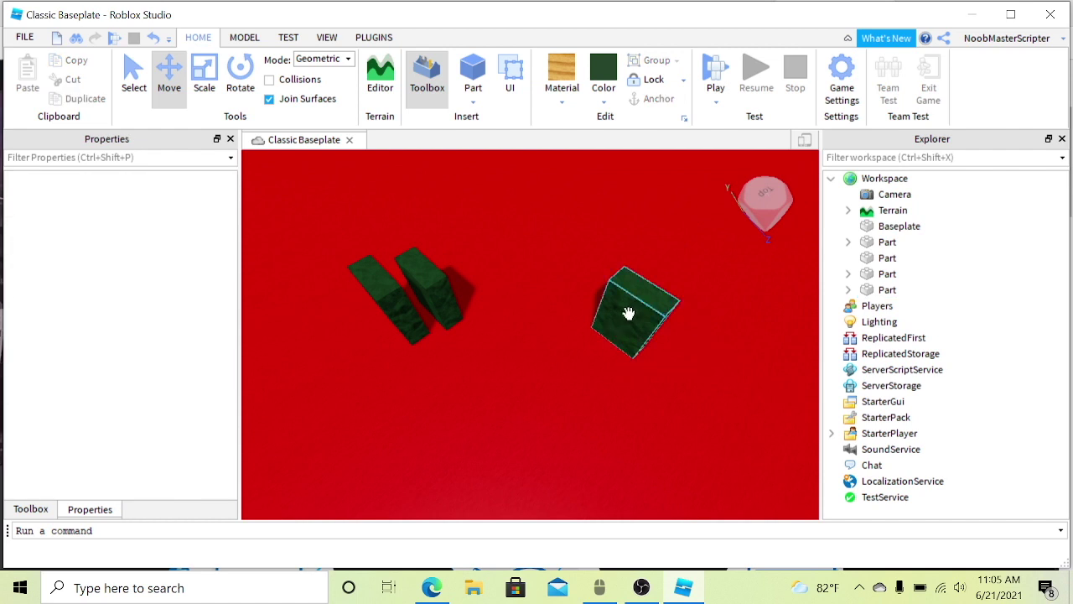
pyautogui.moveTo(630, 314); pyautogui.dragTo(491, 338)
pyautogui.hotkey('ctrl', 'd')
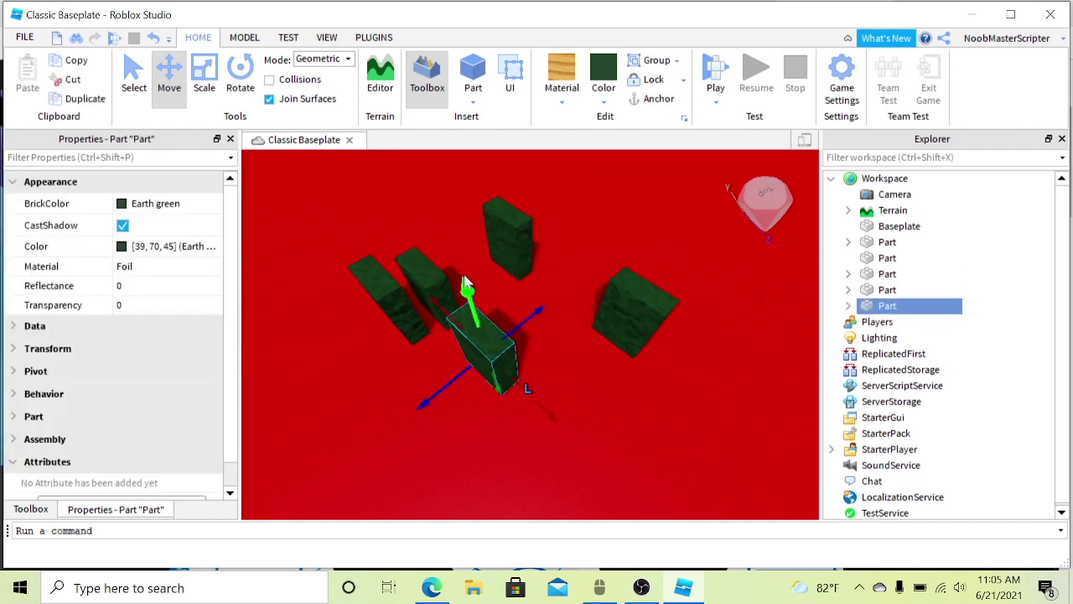
# Step: Duplicate one of the two neighboring green parts and move it away from its twin
pyautogui.click(436, 278)
pyautogui.hotkey('ctrl', 'd')
pyautogui.click(594, 270)
pyautogui.moveTo(436, 284); pyautogui.dragTo(590, 482)
pyautogui.moveTo(595, 387); pyautogui.dragTo(591, 380, button='right')
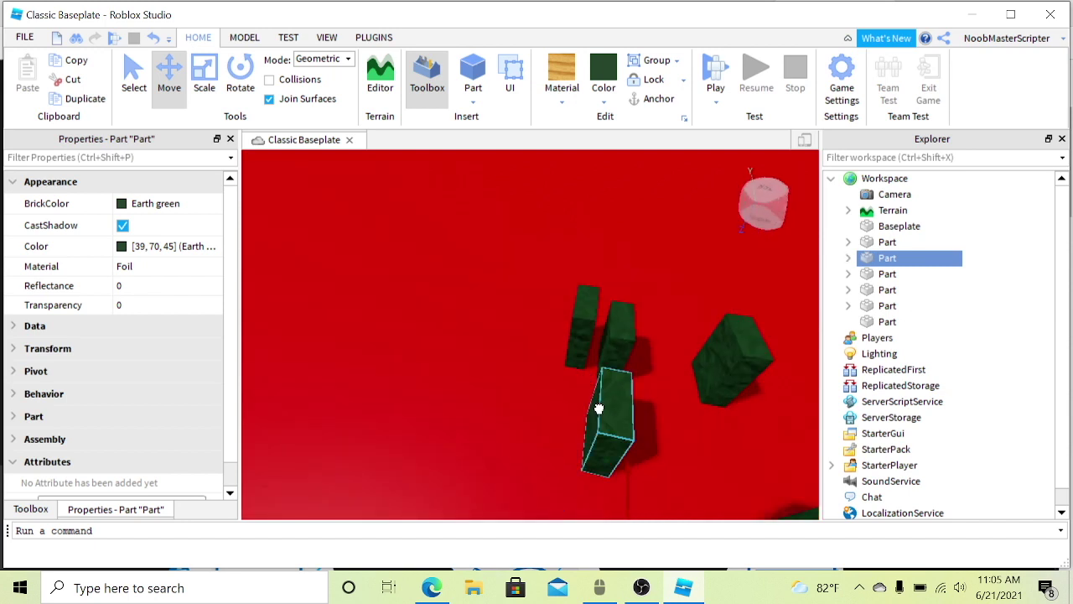
# Step: Reposition the green parts so all six stand in a loose ring on the baseplate
pyautogui.moveTo(598, 408); pyautogui.dragTo(471, 359)
pyautogui.moveTo(618, 352); pyautogui.dragTo(532, 464)
pyautogui.moveTo(531, 464); pyautogui.dragTo(565, 446, button='right')
pyautogui.moveTo(546, 400); pyautogui.dragTo(426, 430)
pyautogui.moveTo(548, 391); pyautogui.dragTo(570, 259, button='right')
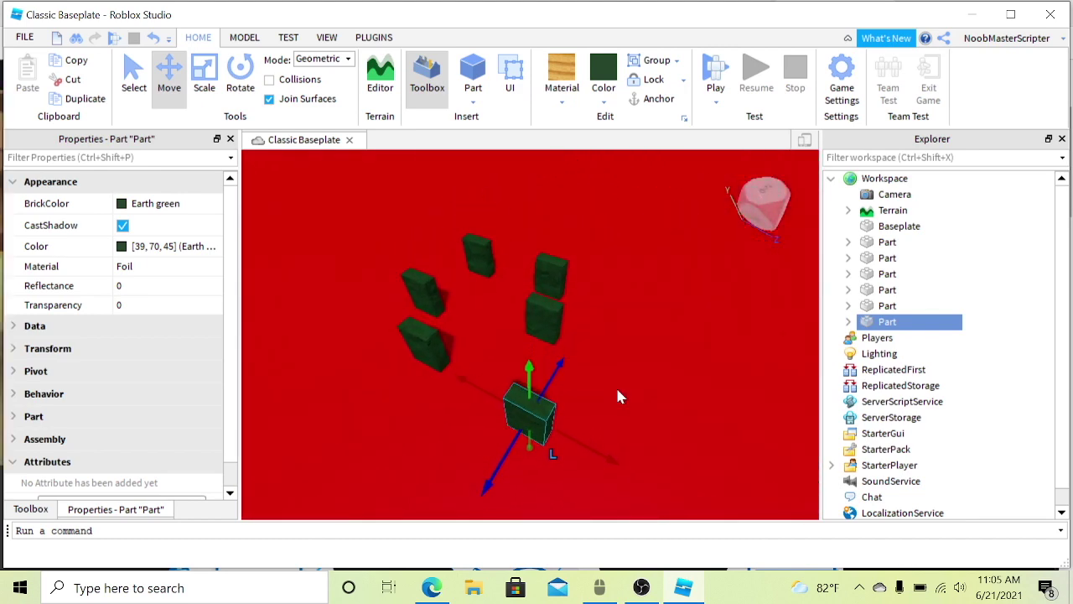
# Step: Play-test the place to view the parts with the character, and stop the test
pyautogui.moveTo(616, 389); pyautogui.dragTo(575, 341, button='right')
pyautogui.press('d')
pyautogui.press('s')
pyautogui.press('a')
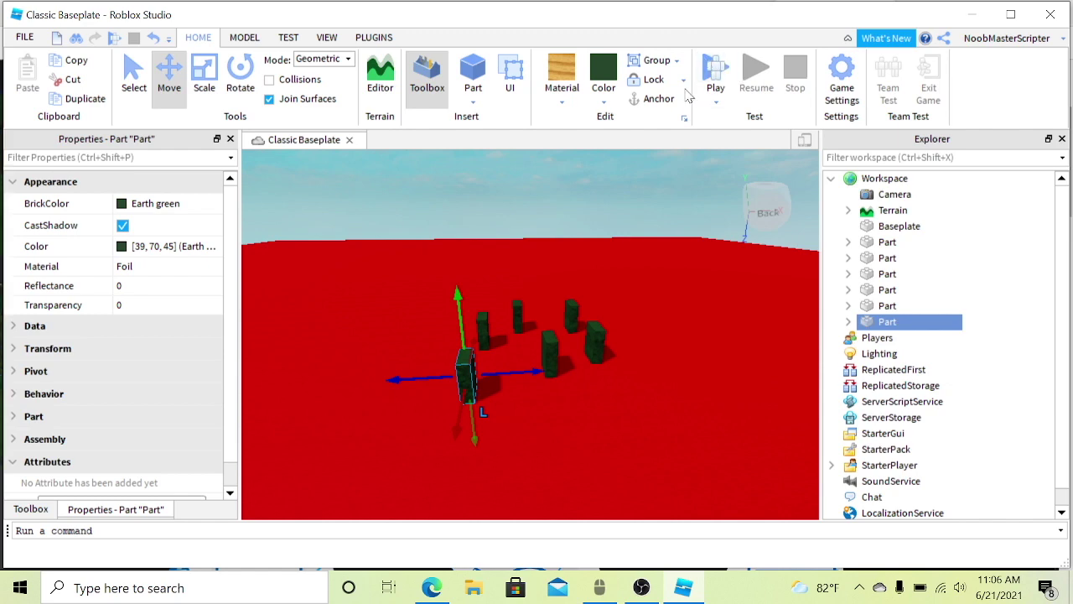
pyautogui.click(715, 73)
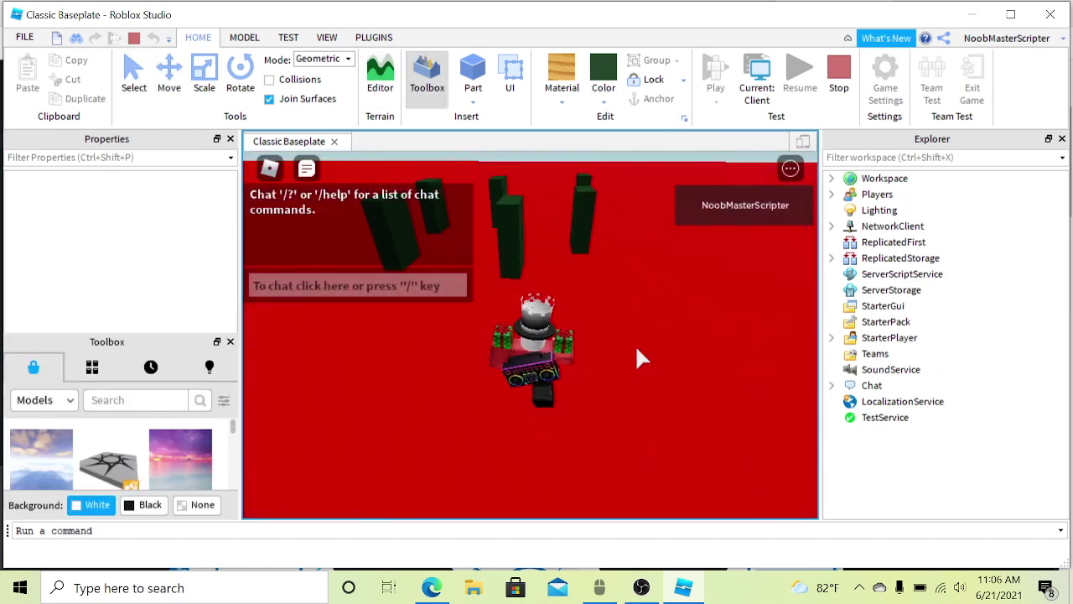
pyautogui.hotkey('shift', 'F5')
pyautogui.press('d')
pyautogui.press('s')
pyautogui.moveTo(543, 355); pyautogui.dragTo(518, 300, button='right')
pyautogui.scroll(-5, 517, 308)
pyautogui.click(373, 37)
pyautogui.click(327, 37)
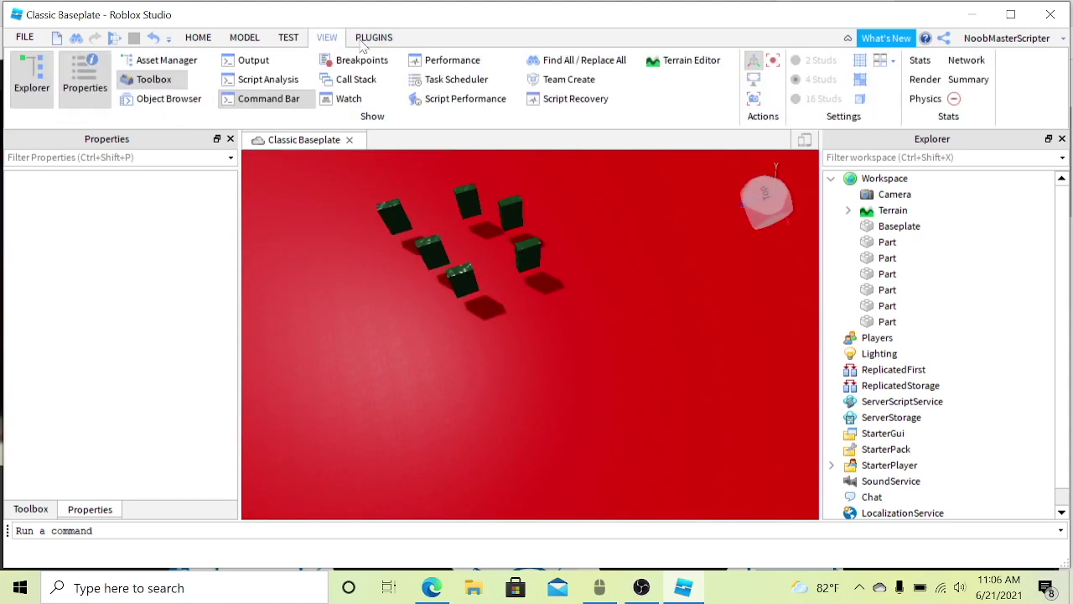
pyautogui.click(373, 38)
pyautogui.click(327, 36)
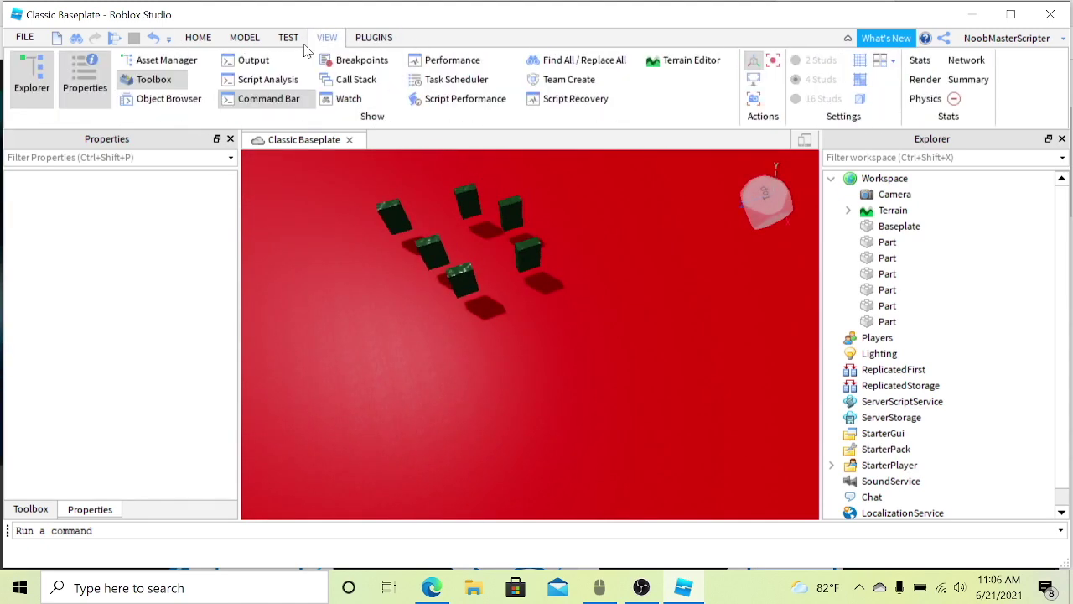
pyautogui.click(288, 37)
# Step: Insert a SpawnLocation and place it on the baseplate near the ring of green parts
pyautogui.click(244, 37)
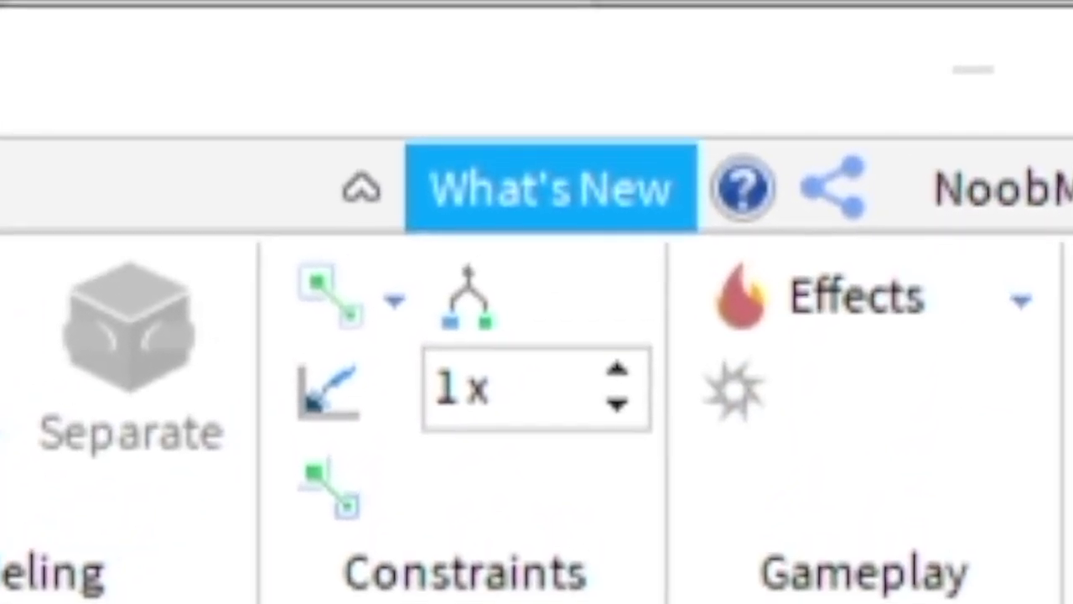
pyautogui.moveTo(559, 356); pyautogui.dragTo(564, 386)
pyautogui.moveTo(565, 383); pyautogui.dragTo(592, 287, button='right')
pyautogui.scroll(8, 570, 372)
pyautogui.scroll(-6, 592, 287)
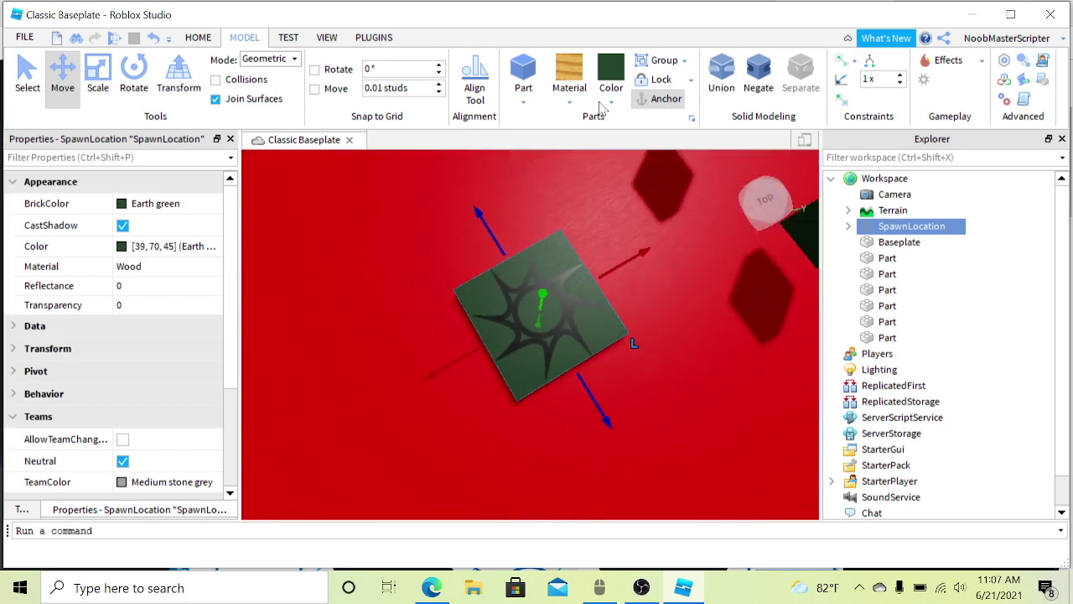
# Step: Color the SpawnLocation Ghost grey and set its material to Plastic
pyautogui.press('s')
pyautogui.press('d')
pyautogui.press('a')
pyautogui.press('w')
pyautogui.press('d')
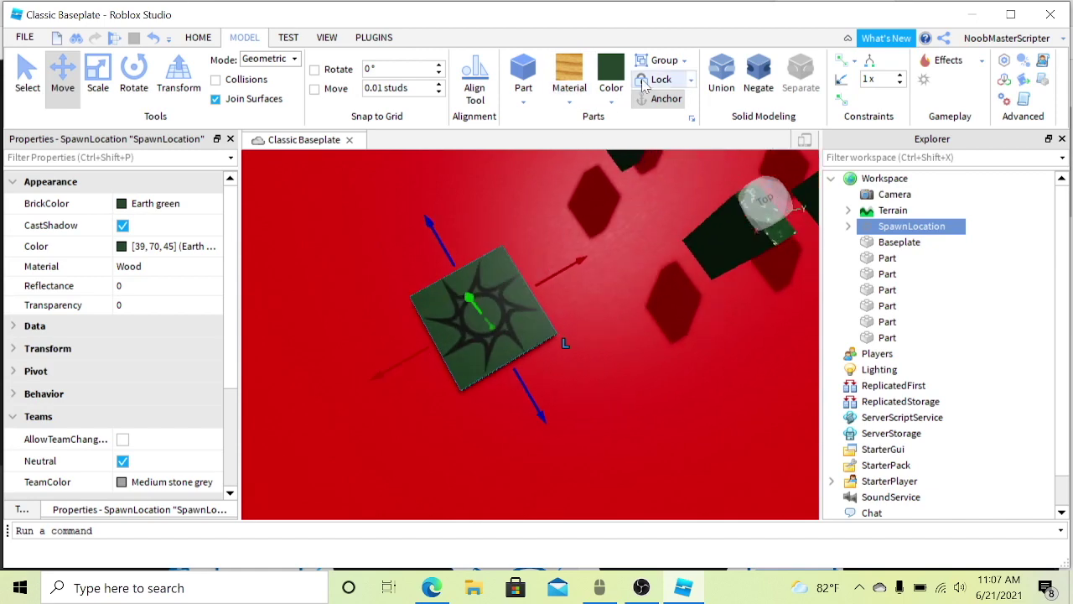
pyautogui.click(611, 77)
pyautogui.click(831, 393)
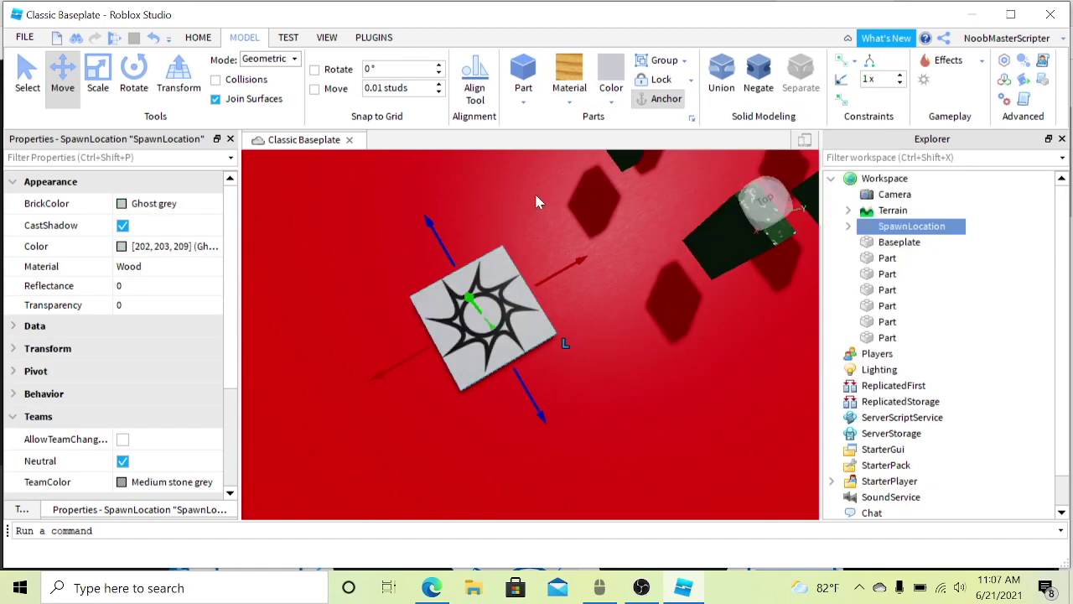
pyautogui.click(569, 100)
pyautogui.click(579, 115)
pyautogui.scroll(3, 574, 273)
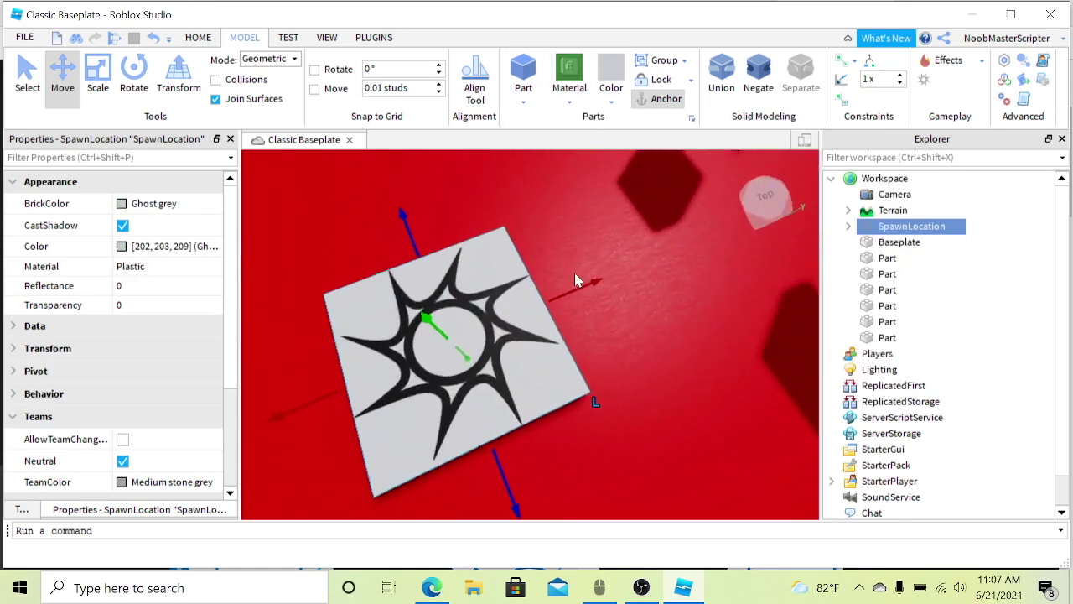
# Step: Shift the SpawnLocation slightly along the baseplate on its blue axis
pyautogui.scroll(4, 574, 272)
pyautogui.scroll(-5, 575, 273)
pyautogui.scroll(-3, 662, 310)
pyautogui.moveTo(652, 322); pyautogui.dragTo(628, 335, button='right')
pyautogui.scroll(-2, 651, 322)
pyautogui.scroll(3, 628, 353)
pyautogui.scroll(-2, 628, 335)
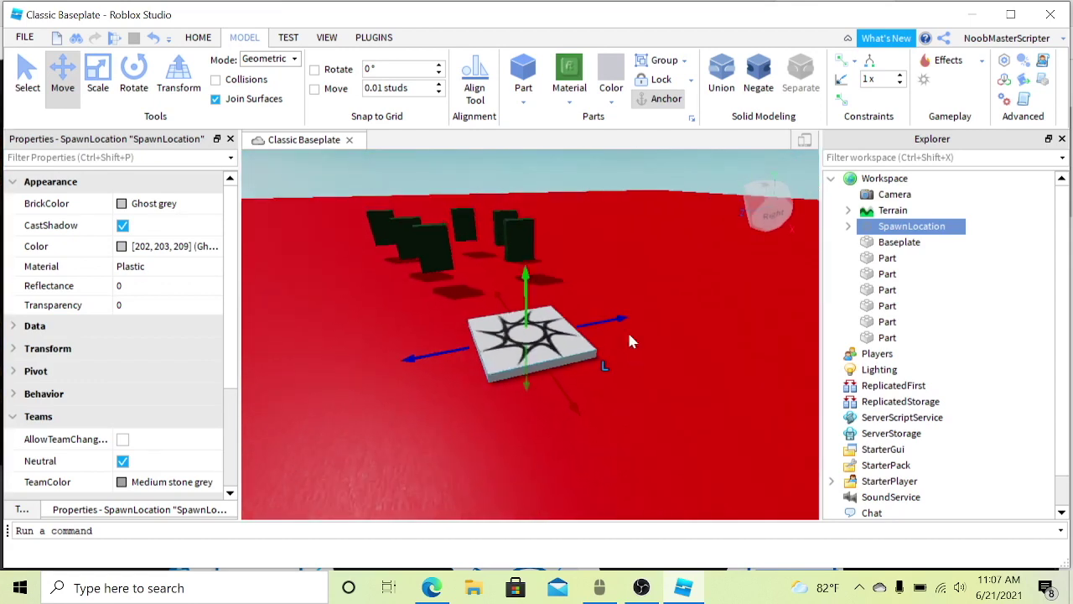
pyautogui.moveTo(606, 320); pyautogui.dragTo(590, 325)
# Step: Delete the Decal from the SpawnLocation
pyautogui.click(848, 227)
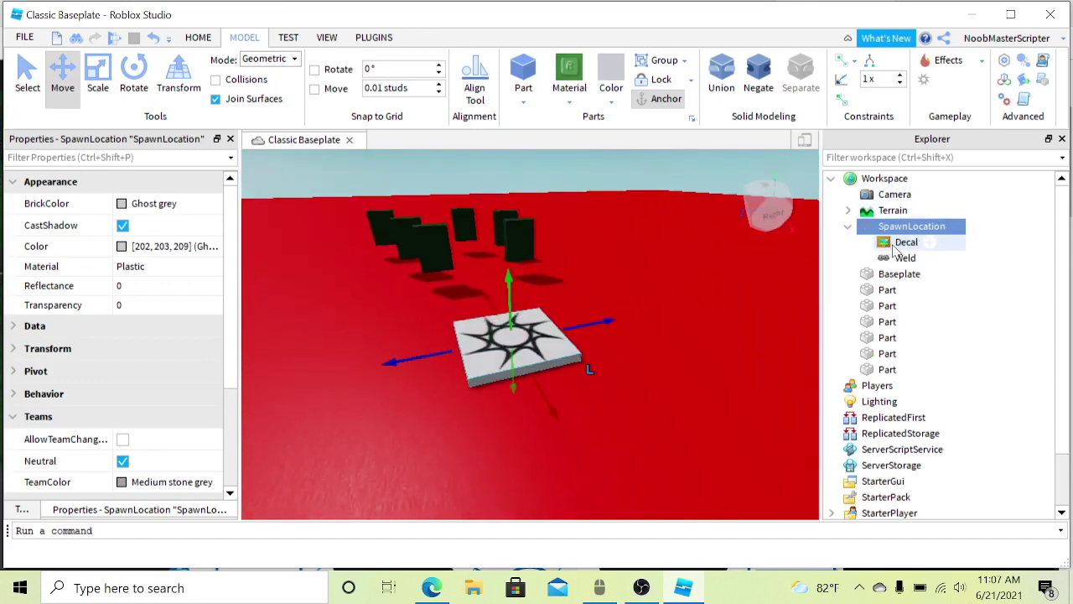
pyautogui.click(906, 241)
pyautogui.press('Delete')
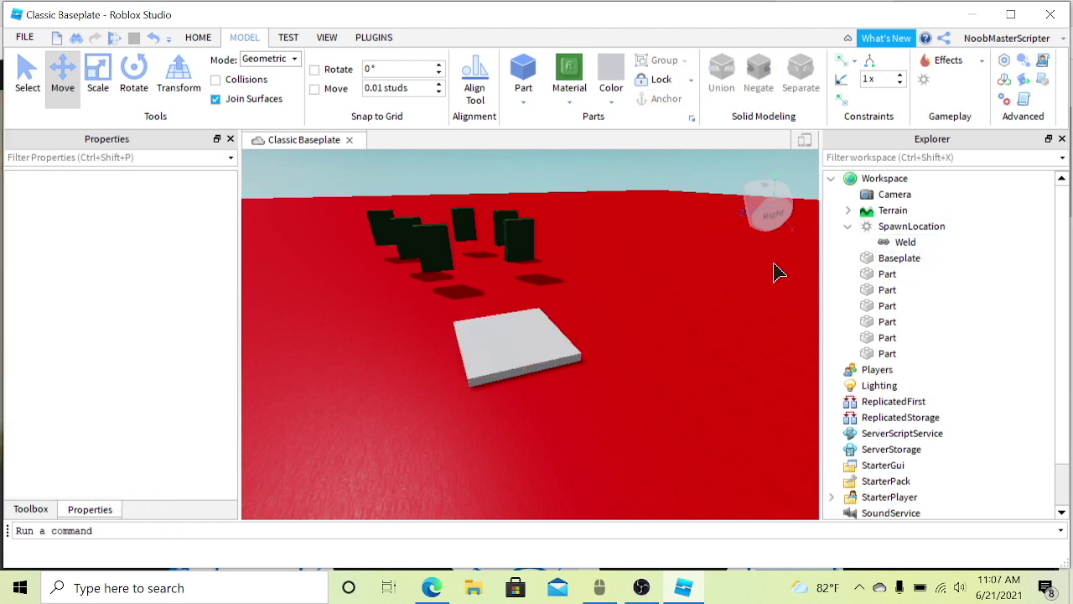
# Step: Set the SpawnLocation's Transparency to 1 and nudge it slightly along its vertical axis
pyautogui.click(875, 227)
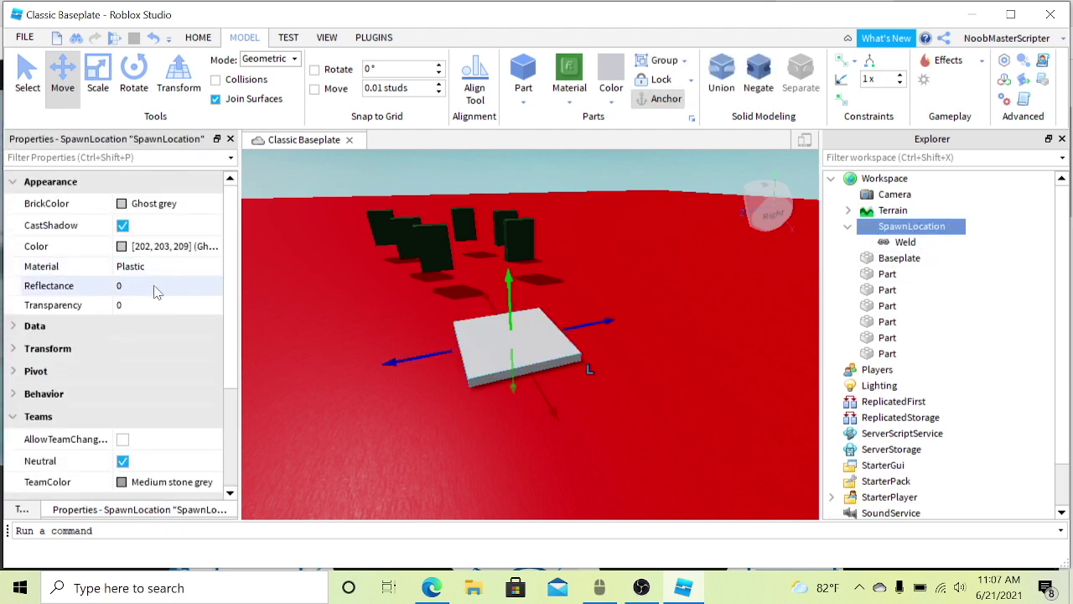
pyautogui.click(138, 304)
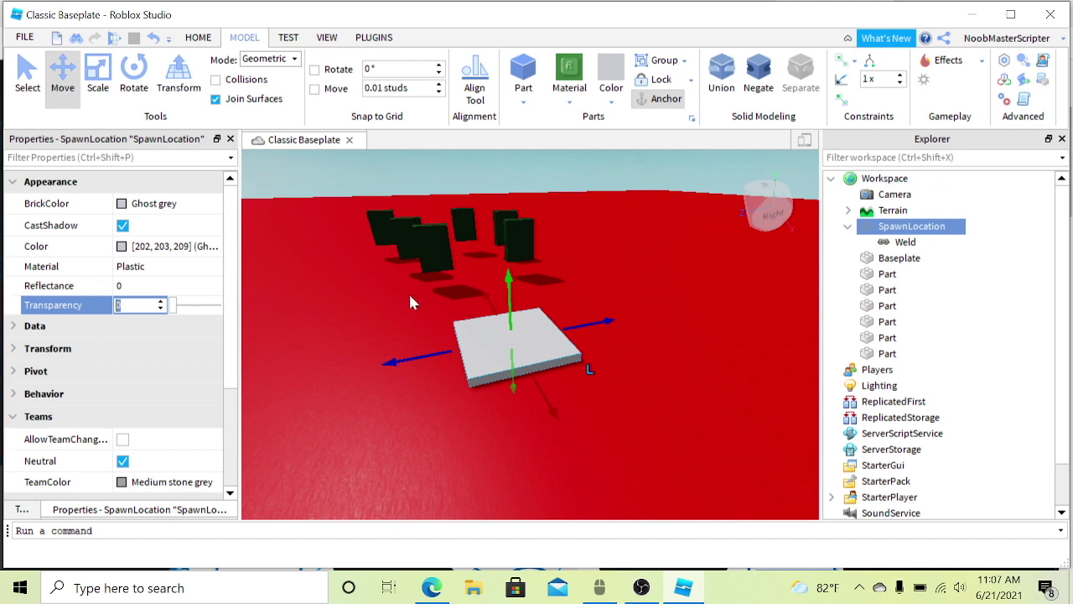
pyautogui.write('1')
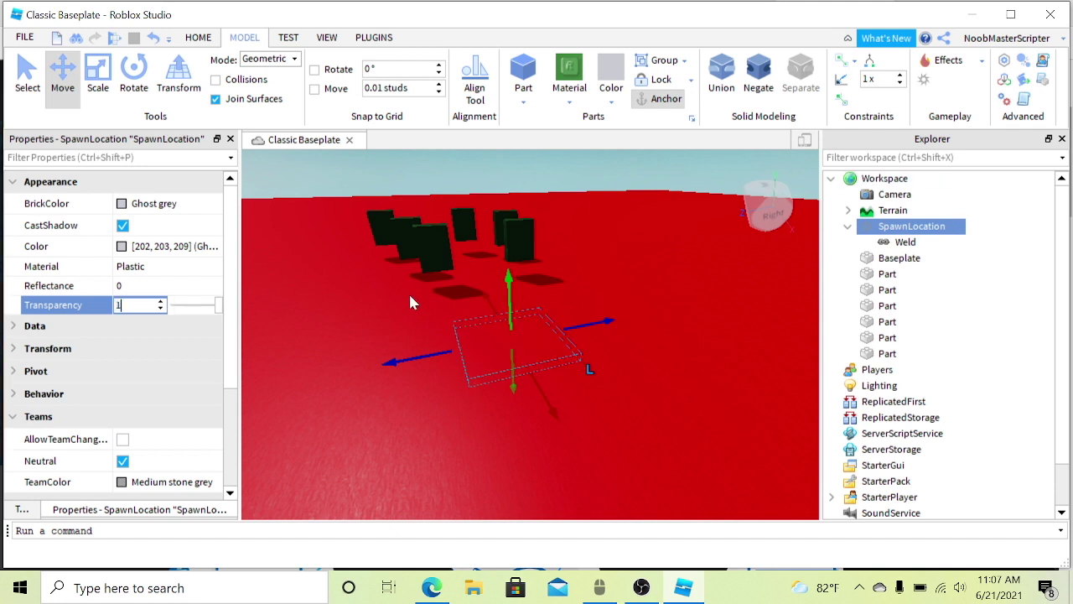
pyautogui.press('Return')
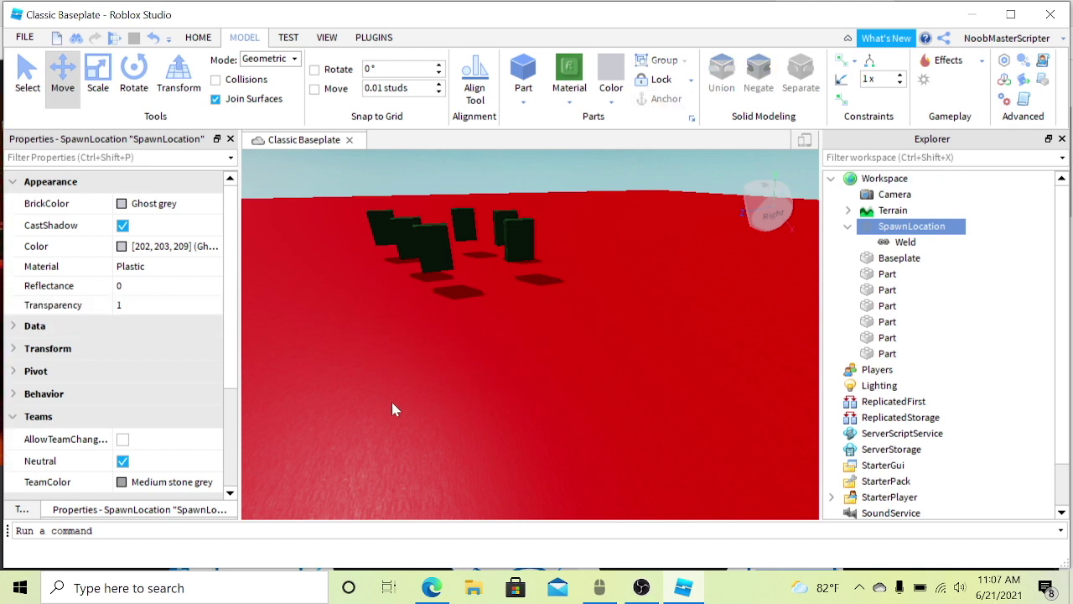
pyautogui.click(391, 401)
pyautogui.click(531, 340)
pyautogui.moveTo(509, 292); pyautogui.dragTo(508, 287)
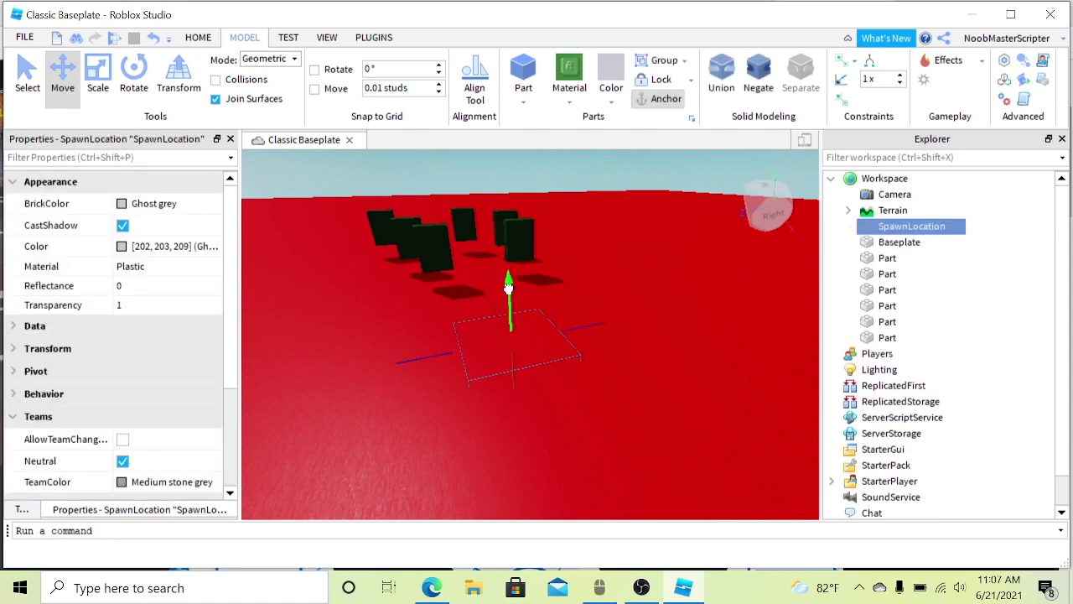
# Step: Play-test the place to check spawning on the invisible SpawnLocation, and stop the test
pyautogui.click(198, 38)
pyautogui.click(715, 67)
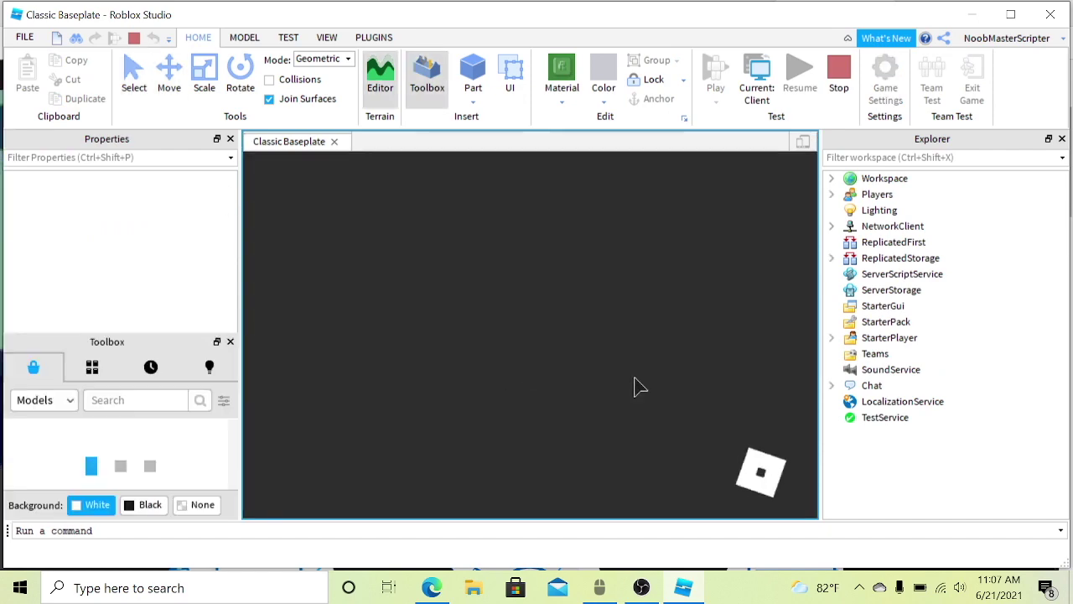
pyautogui.press('w')
pyautogui.moveTo(610, 345); pyautogui.dragTo(610, 345, button='right')
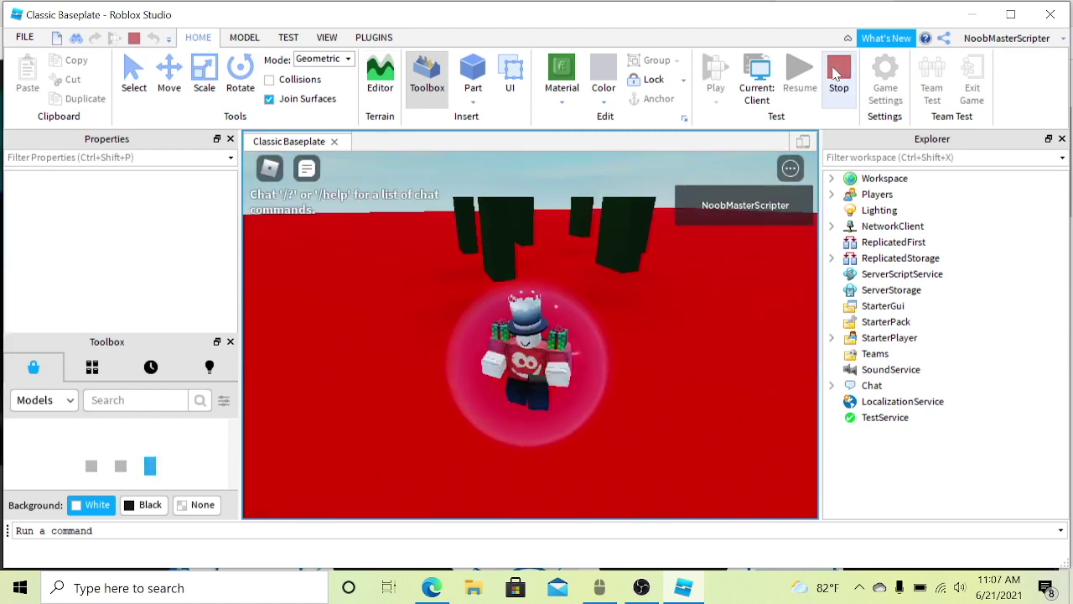
pyautogui.click(835, 70)
pyautogui.click(837, 73)
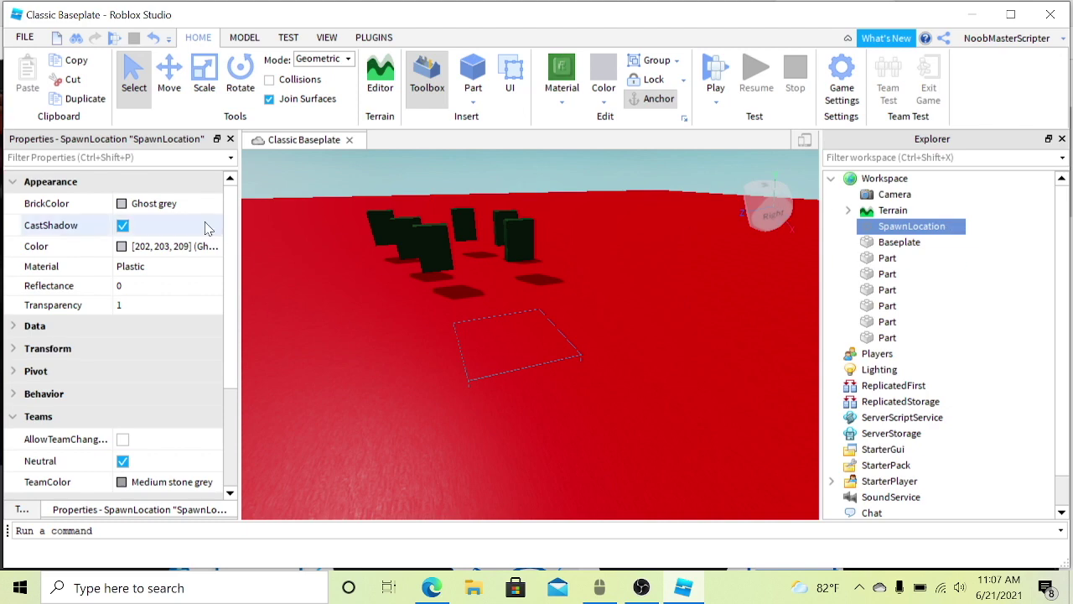
# Step: Start publishing the place from the game settings, naming it "test for video" with the description "this is a test"
pyautogui.moveTo(482, 19); pyautogui.dragTo(486, 20)
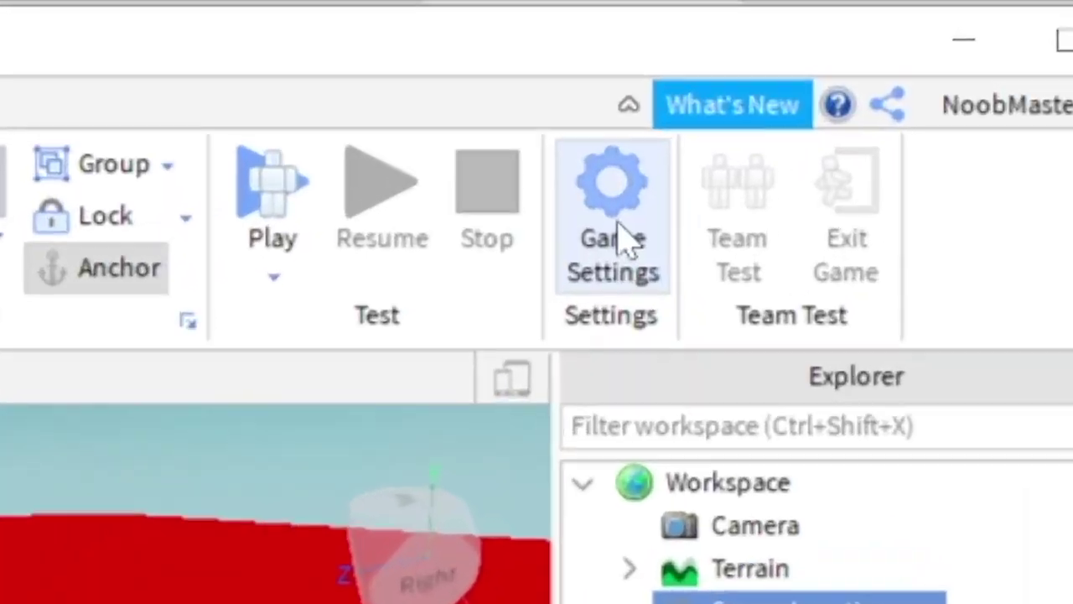
pyautogui.click(613, 226)
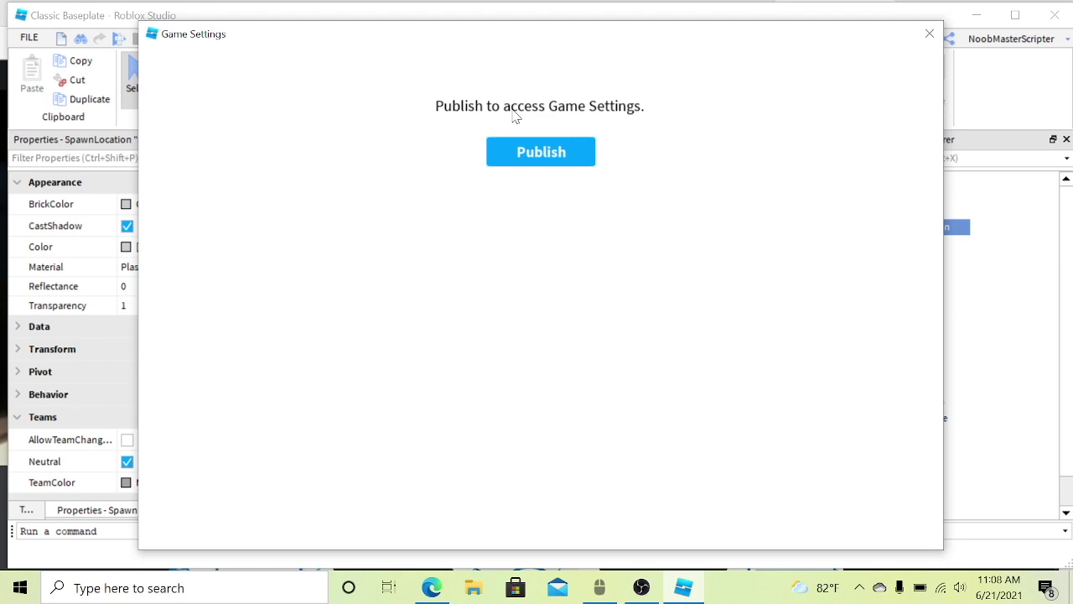
pyautogui.click(553, 167)
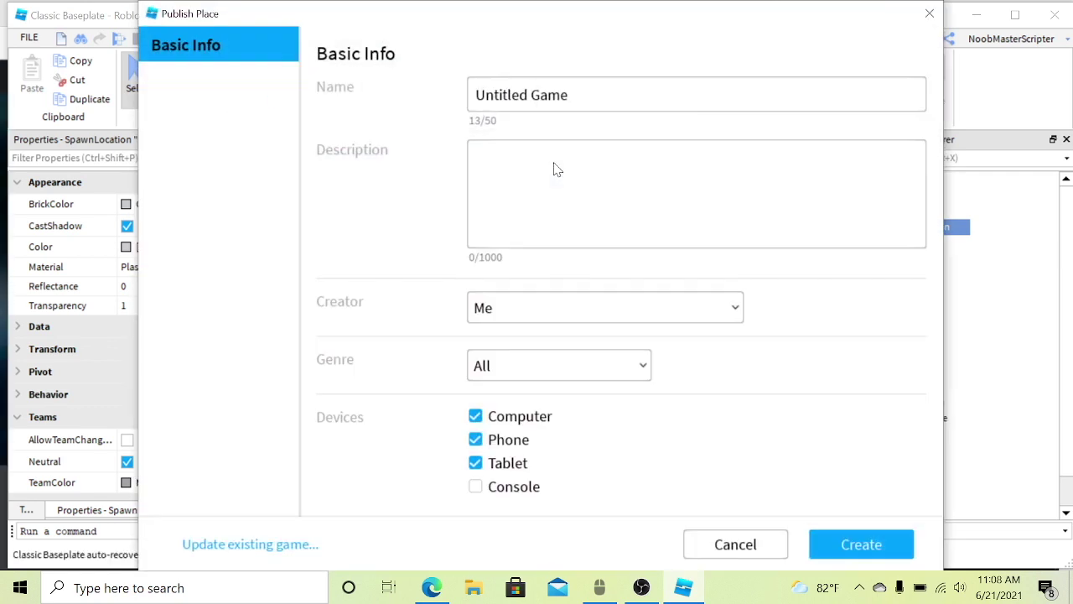
pyautogui.moveTo(598, 106); pyautogui.dragTo(399, 89)
pyautogui.write('test for video')
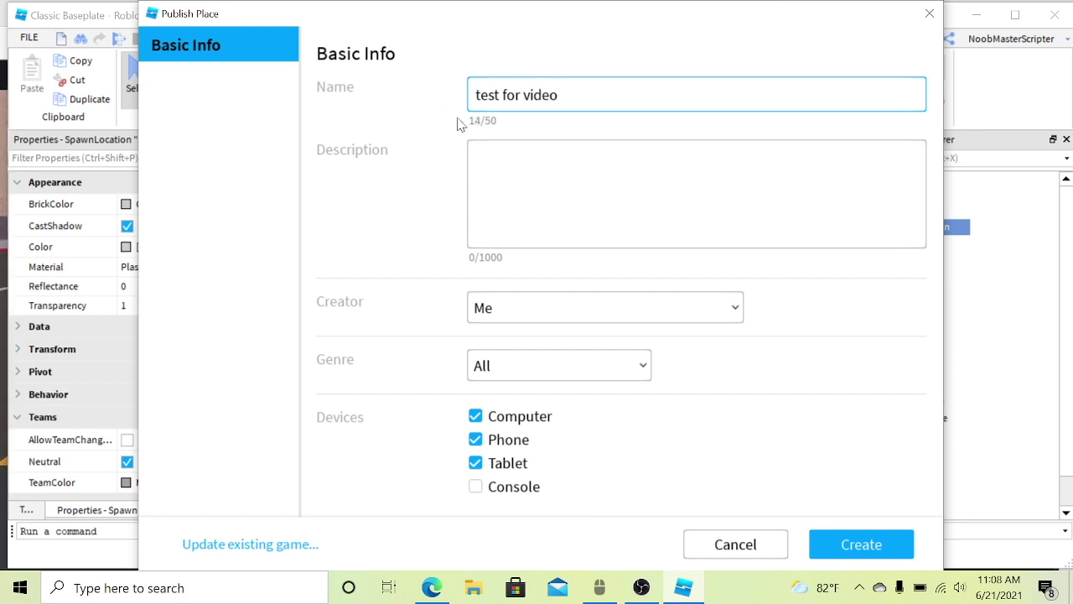
pyautogui.click(506, 188)
pyautogui.write('this is a test')
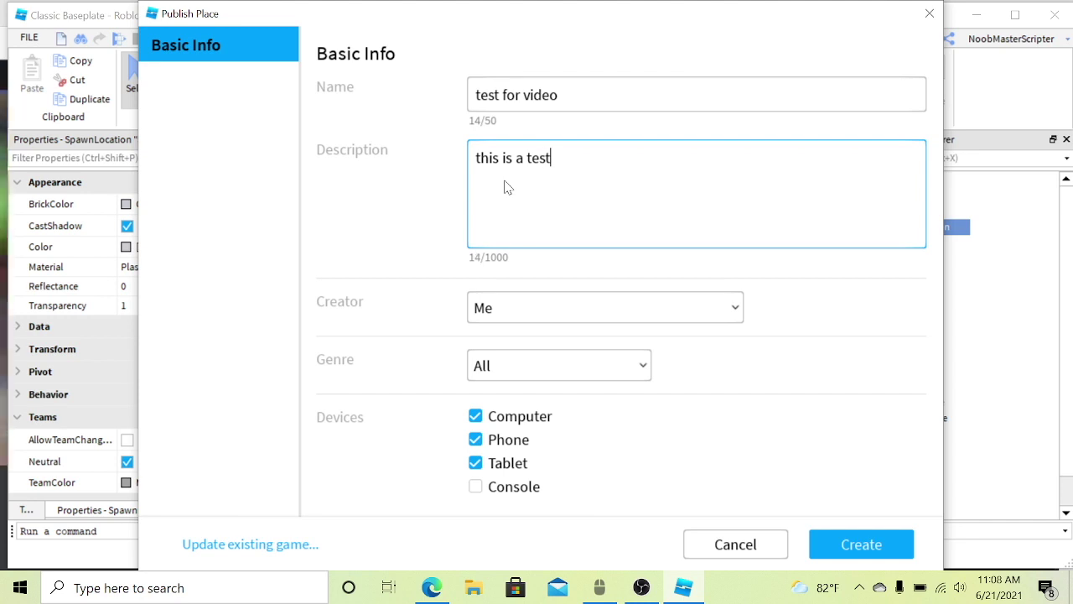
# Step: Keep Me as the game's creator and enable Console as a device, accepting the content agreement
pyautogui.click(531, 306)
pyautogui.scroll(2, 535, 402)
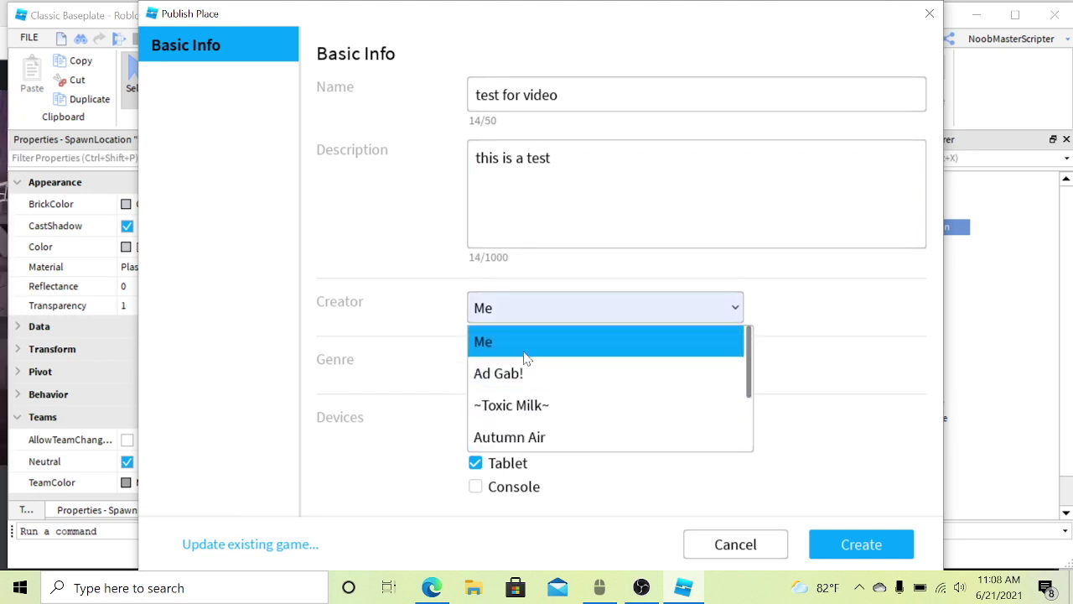
pyautogui.click(501, 350)
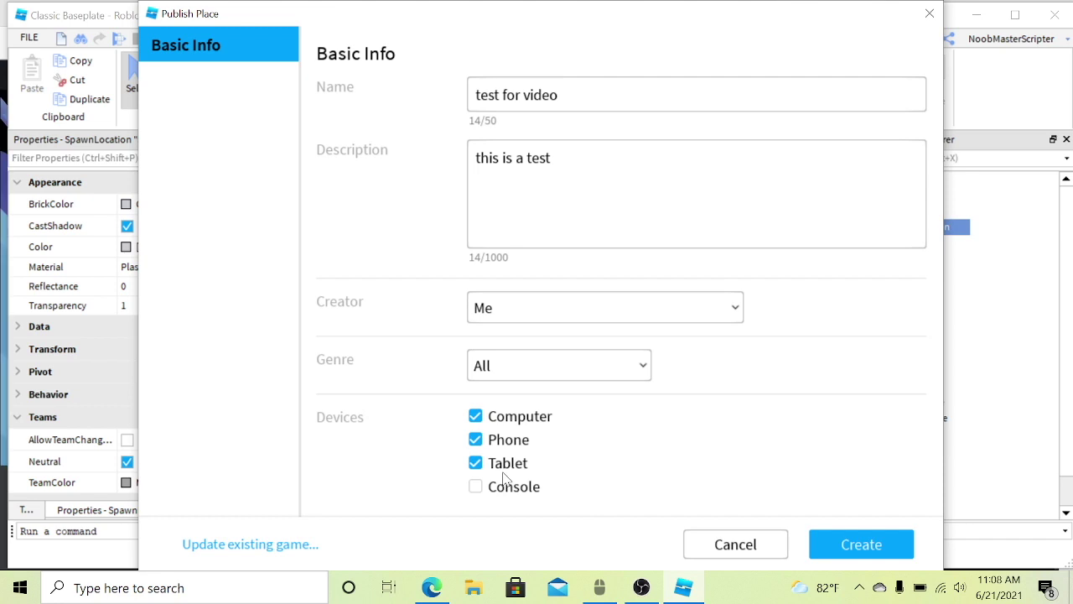
pyautogui.click(476, 487)
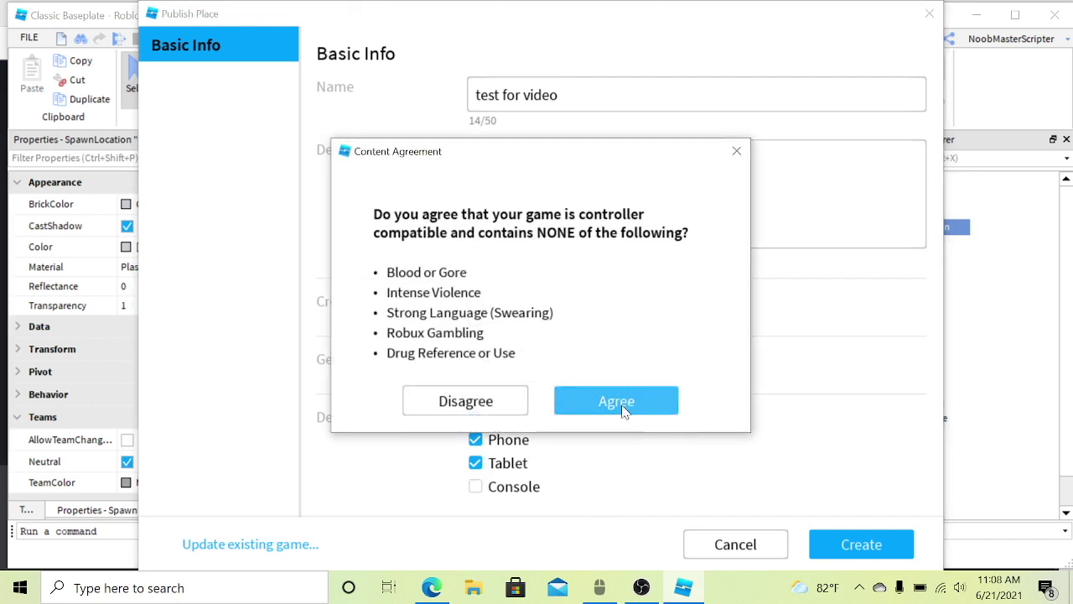
pyautogui.moveTo(481, 170); pyautogui.dragTo(503, 162)
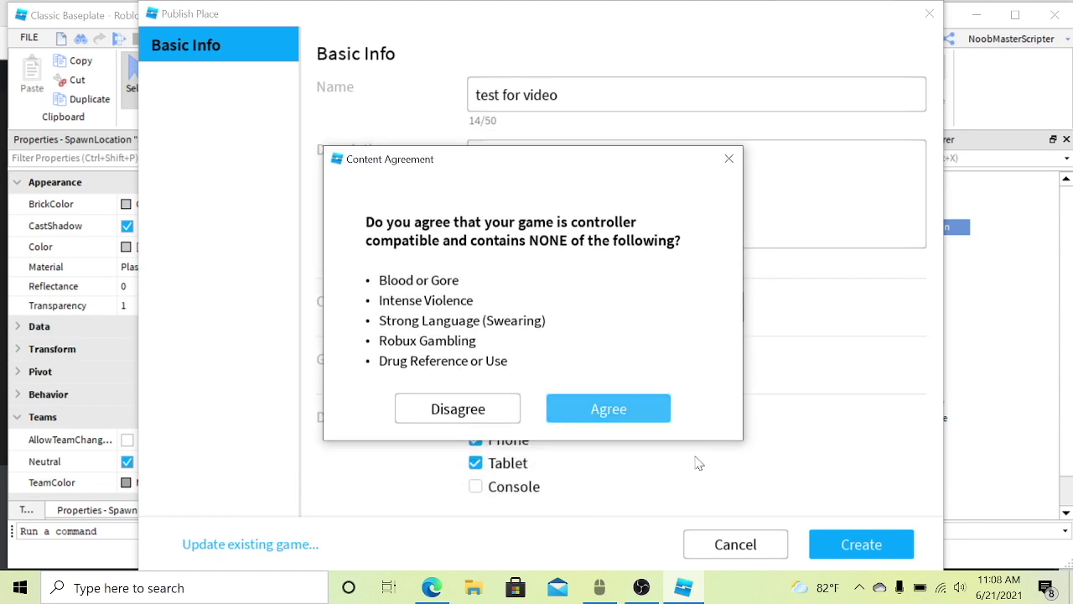
pyautogui.click(642, 412)
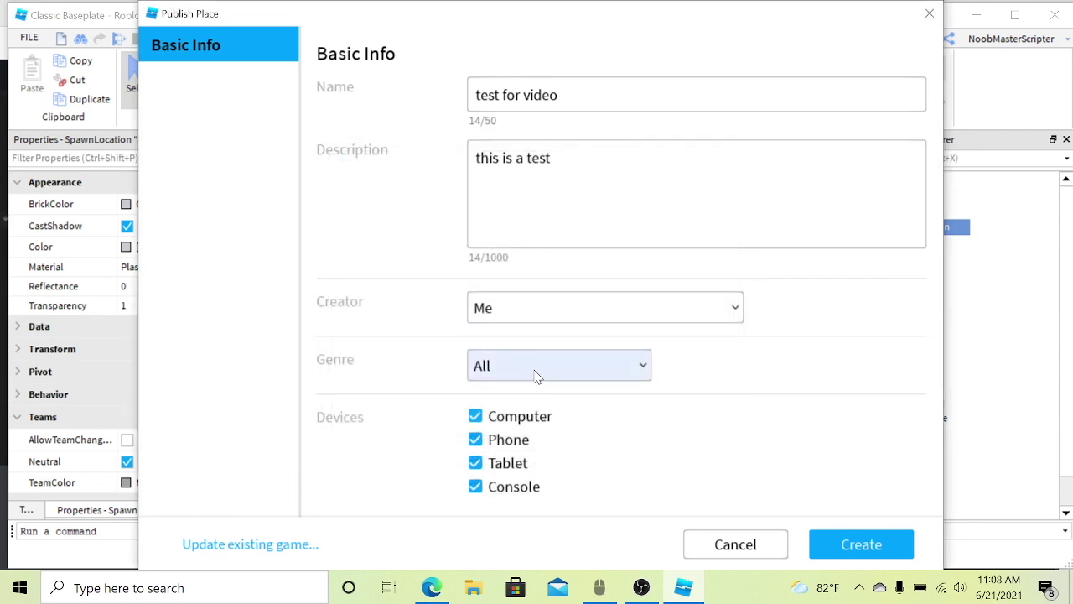
# Step: Try the Adventure and Building genres for the game
pyautogui.click(537, 375)
pyautogui.scroll(-5, 519, 493)
pyautogui.scroll(5, 517, 469)
pyautogui.scroll(-5, 498, 462)
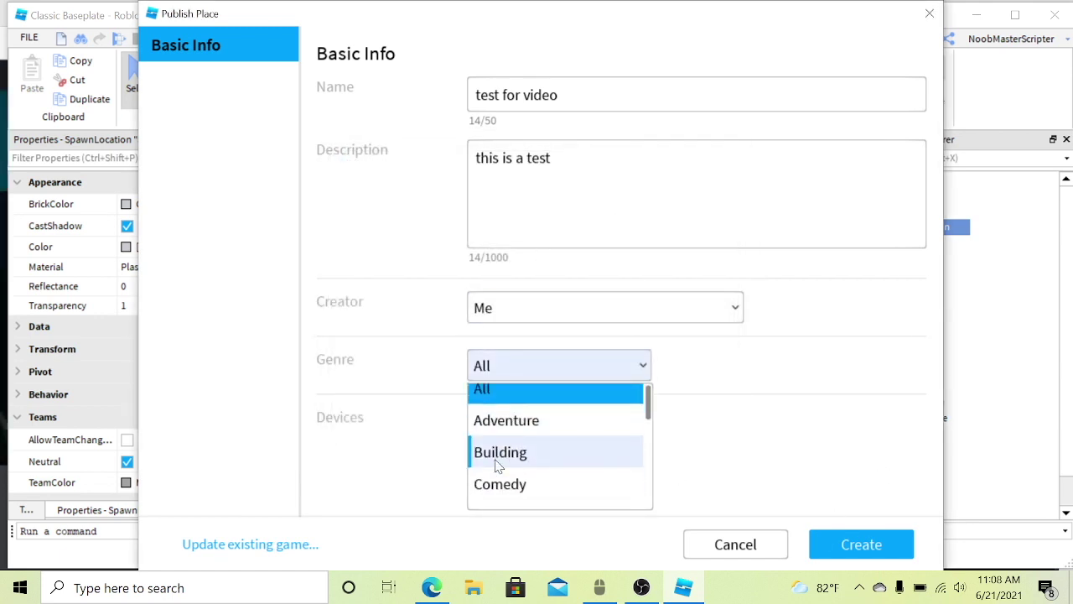
pyautogui.scroll(5, 487, 452)
pyautogui.click(503, 446)
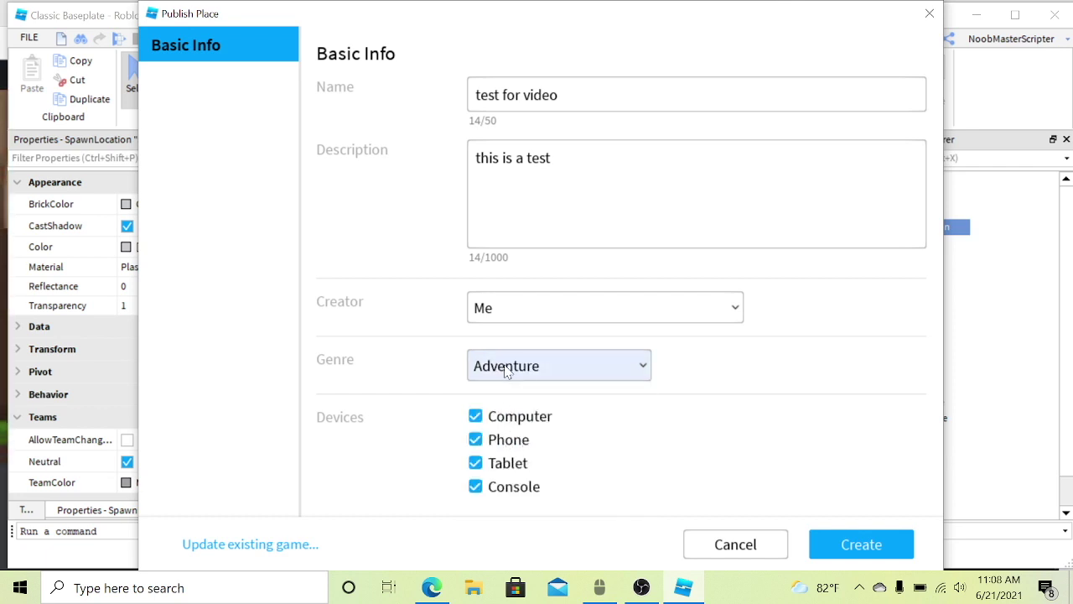
pyautogui.click(536, 367)
pyautogui.click(503, 461)
# Step: Set the game's genre to Fighting and create the published place, closing the publishing dialog
pyautogui.click(525, 375)
pyautogui.scroll(-1, 511, 465)
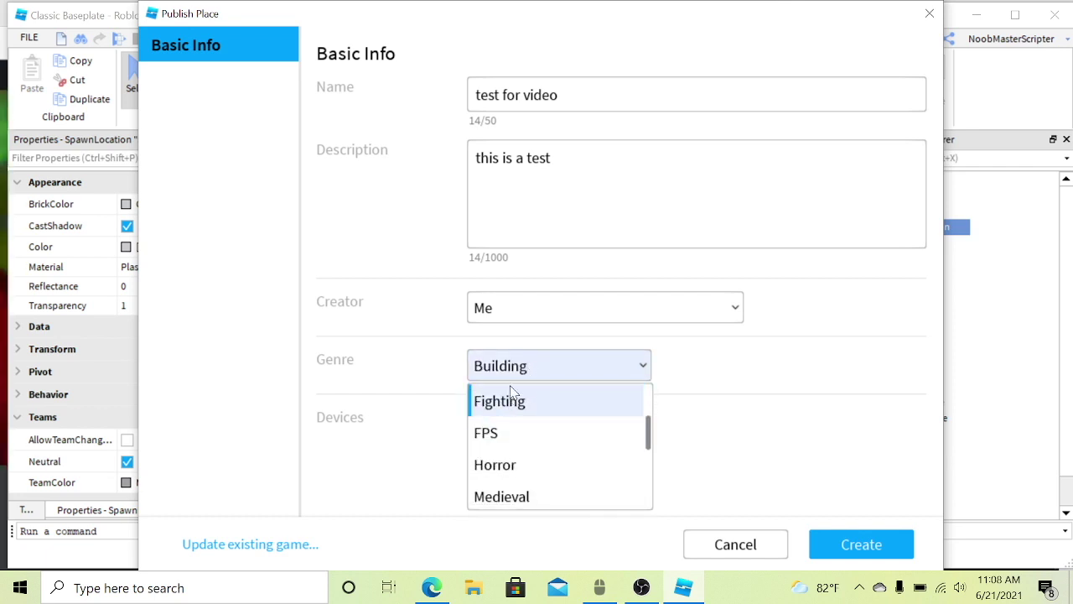
pyautogui.click(508, 395)
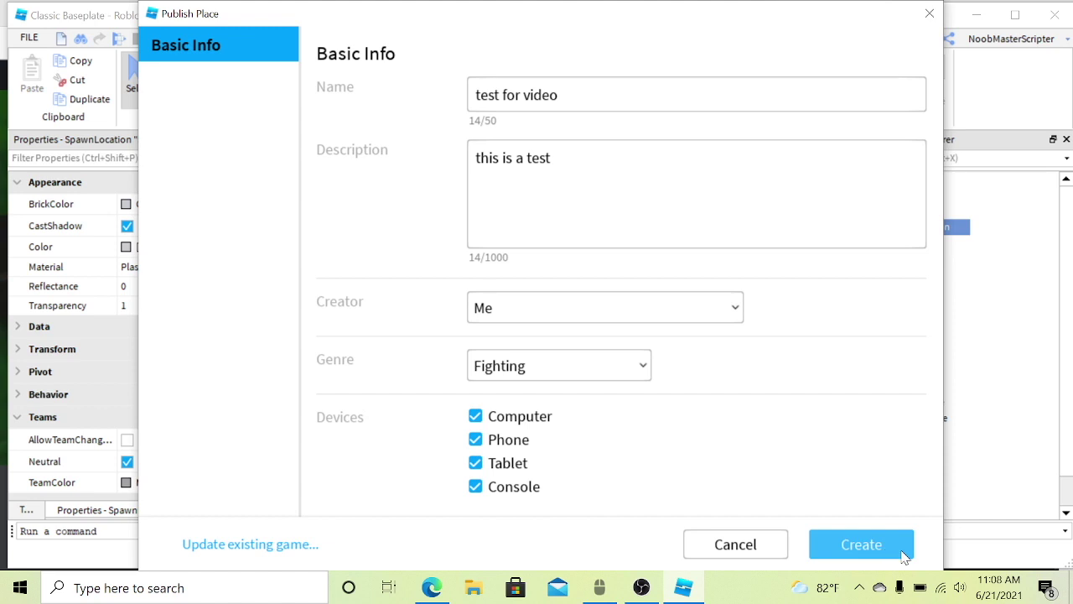
pyautogui.click(869, 543)
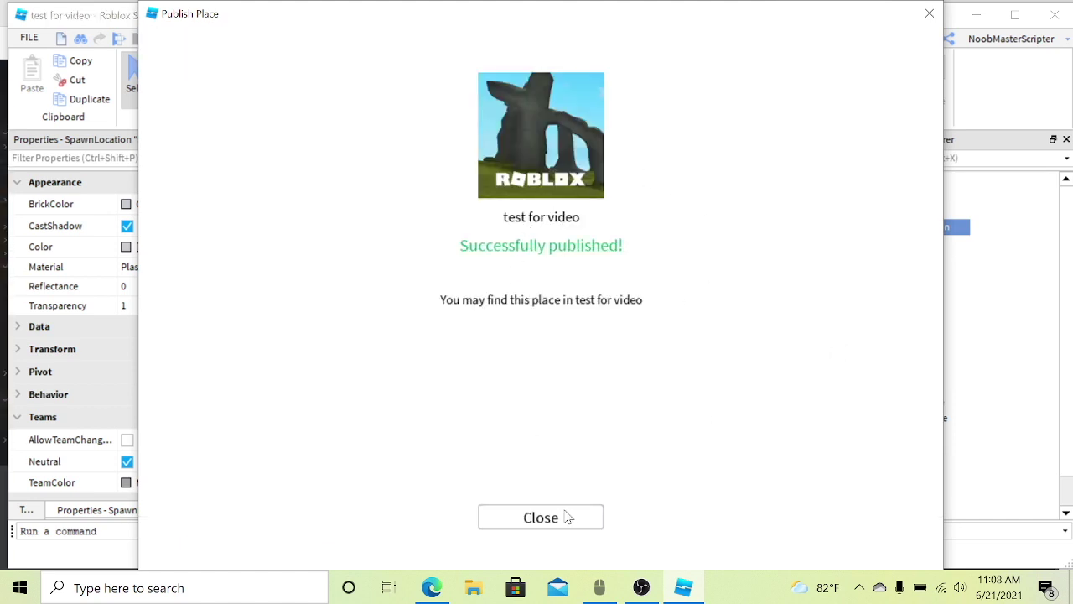
pyautogui.click(562, 509)
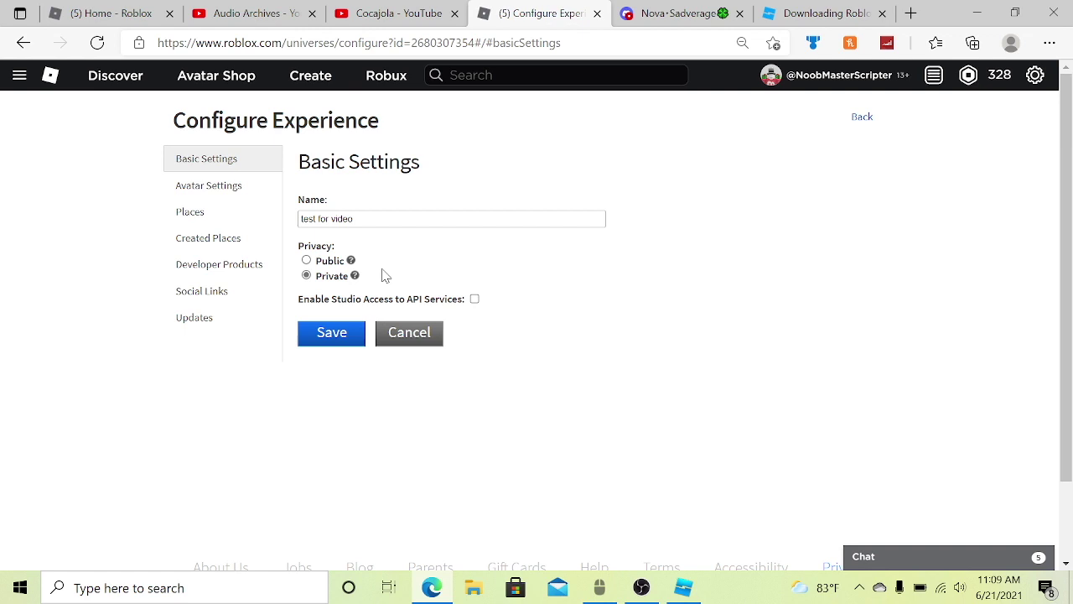
# Step: On the Roblox website, look through the experience's avatar, places, created places, social links and updates settings
pyautogui.click(216, 185)
pyautogui.click(190, 212)
pyautogui.click(192, 239)
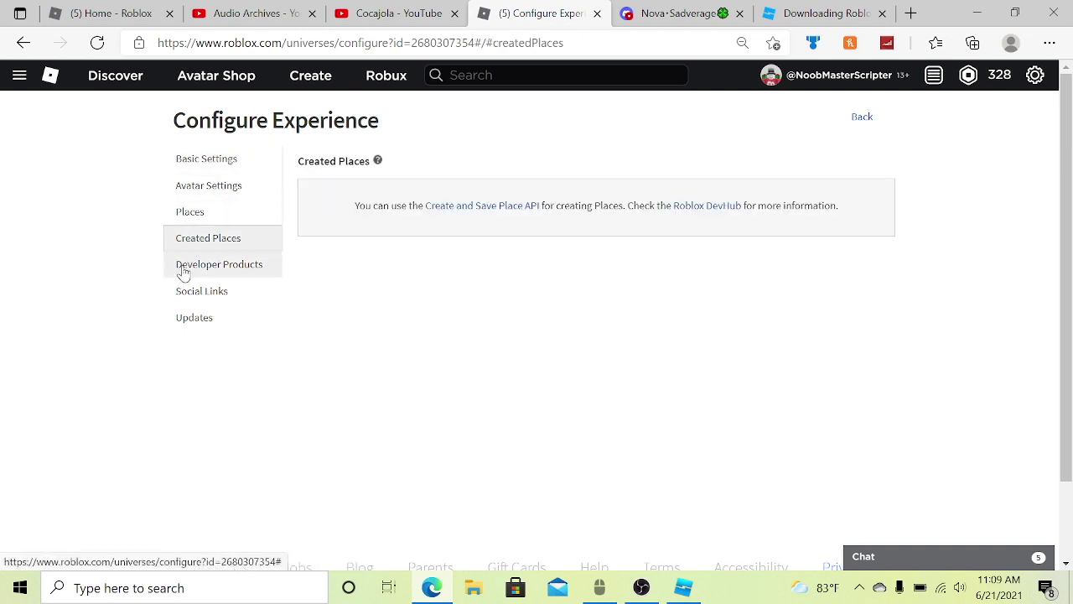
pyautogui.click(186, 292)
pyautogui.click(192, 317)
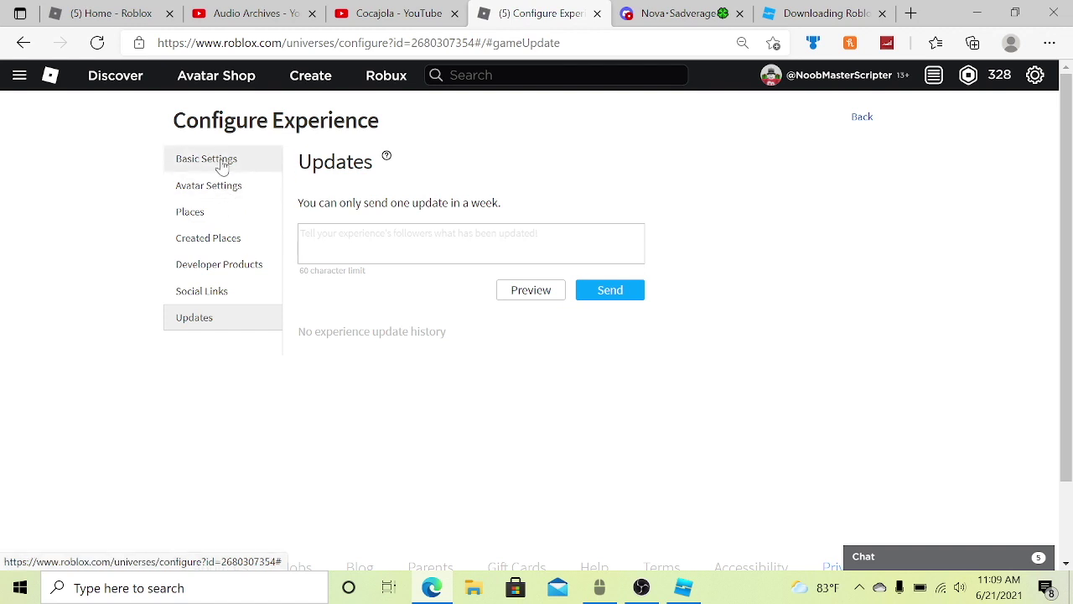
# Step: Enable Studio Access to API Services in the experience's basic settings and save the changes
pyautogui.click(216, 160)
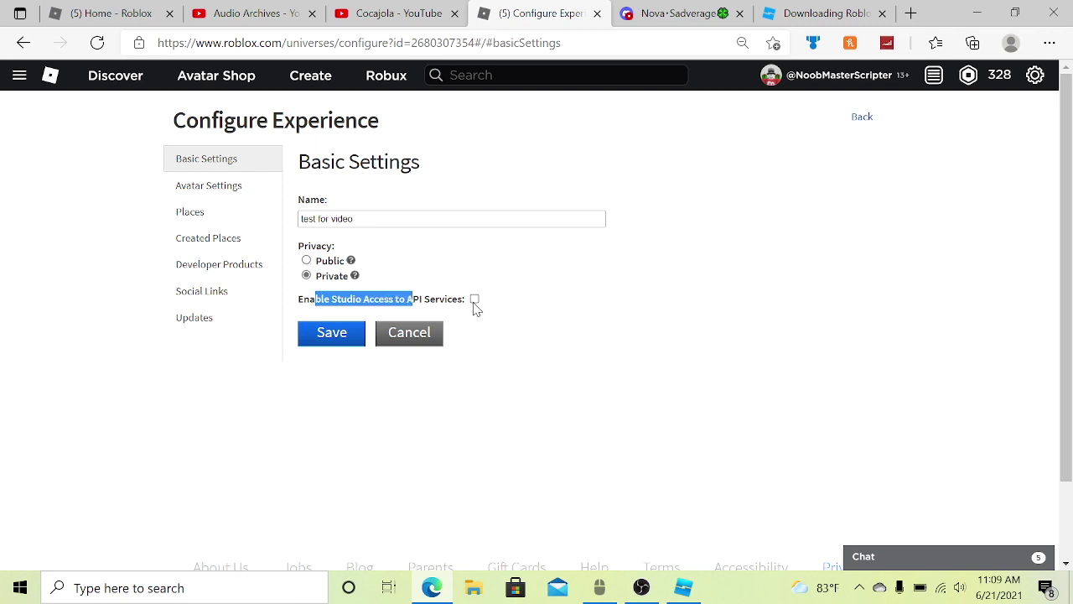
pyautogui.click(348, 334)
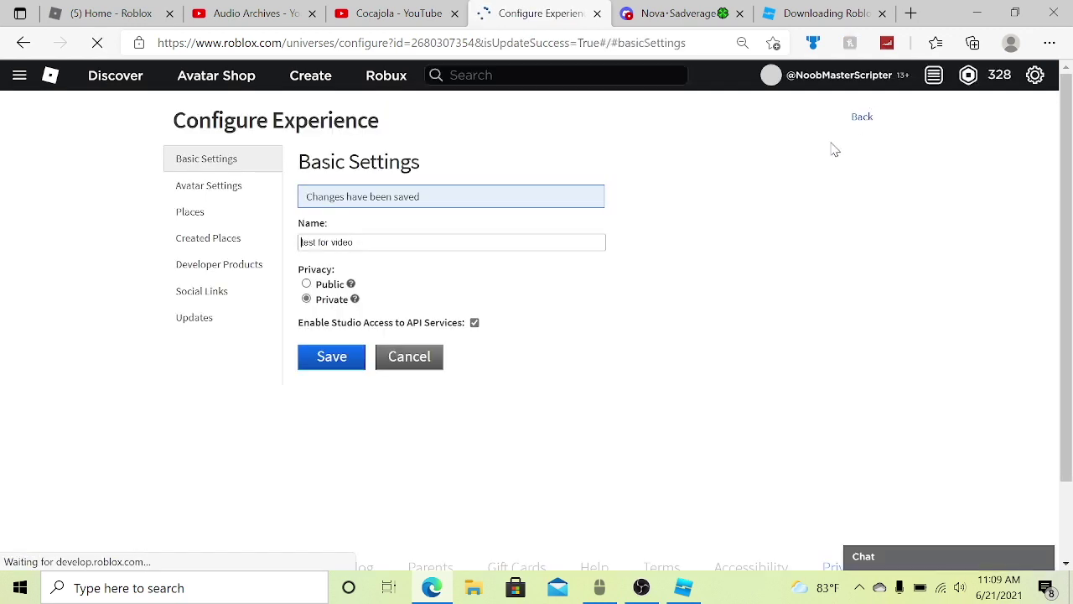
# Step: Return to the experience's page and launch the published game in the Roblox player
pyautogui.click(864, 121)
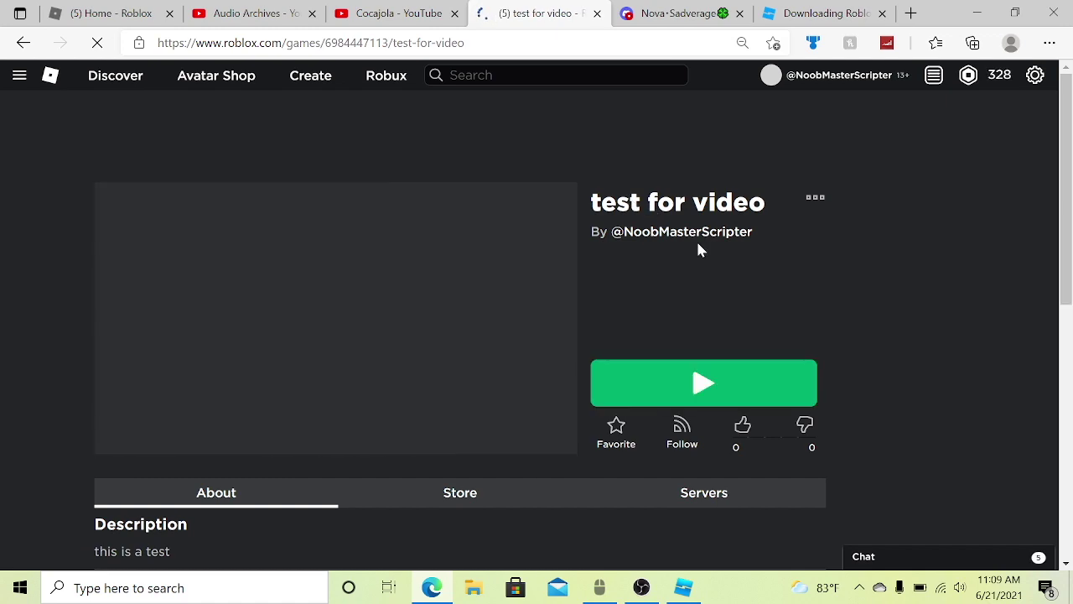
pyautogui.scroll(-3, 561, 436)
pyautogui.scroll(3, 637, 399)
pyautogui.click(716, 365)
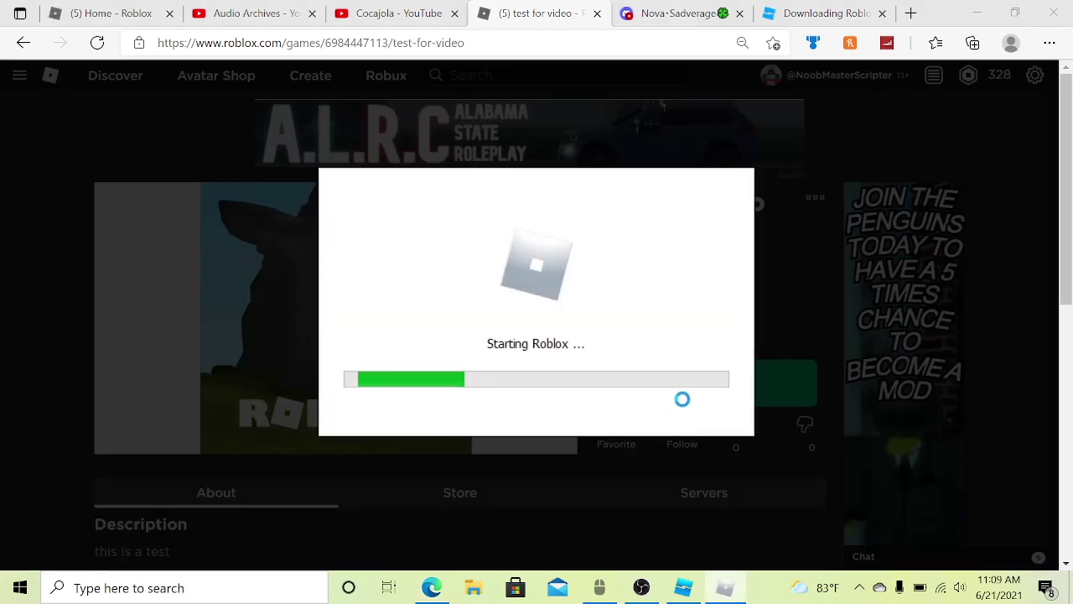
# Step: Walk and jump the avatar around the published baseplate, turning the camera and zooming in on its face
pyautogui.press('w')
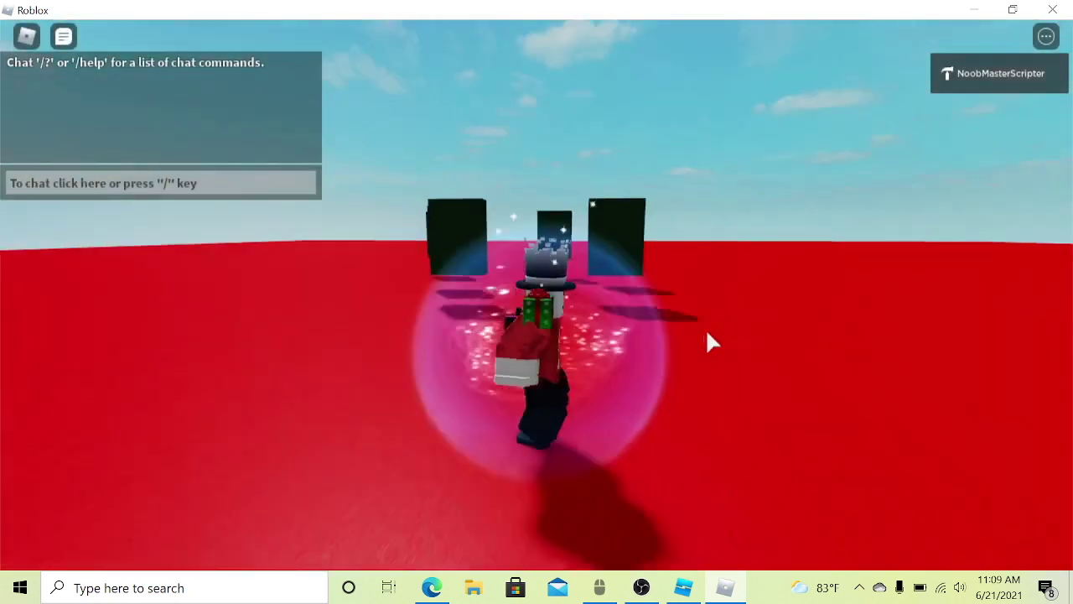
pyautogui.press('a')
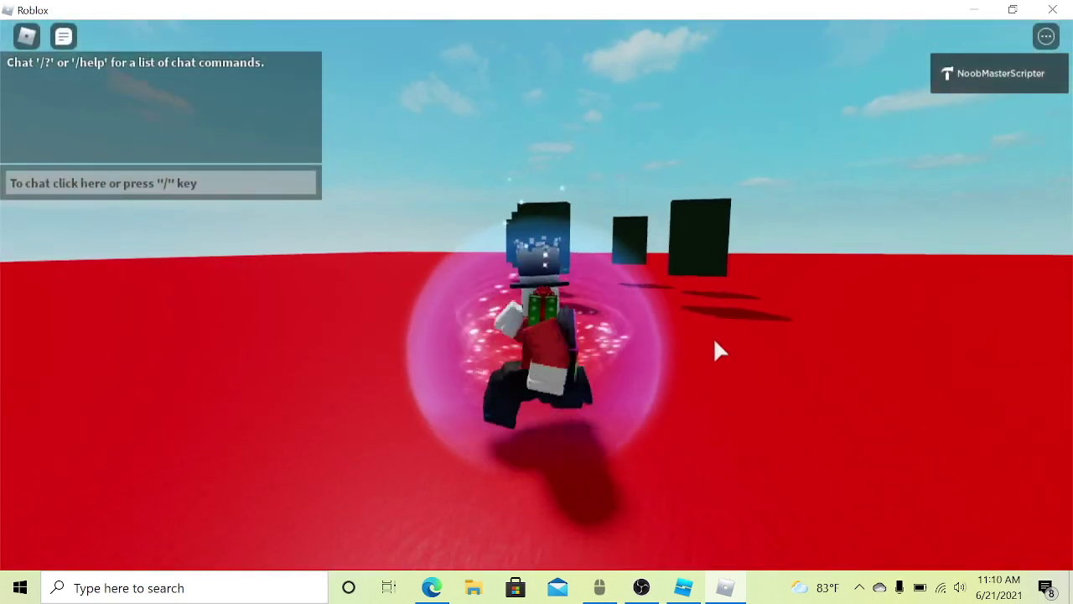
pyautogui.press('d')
pyautogui.press('a')
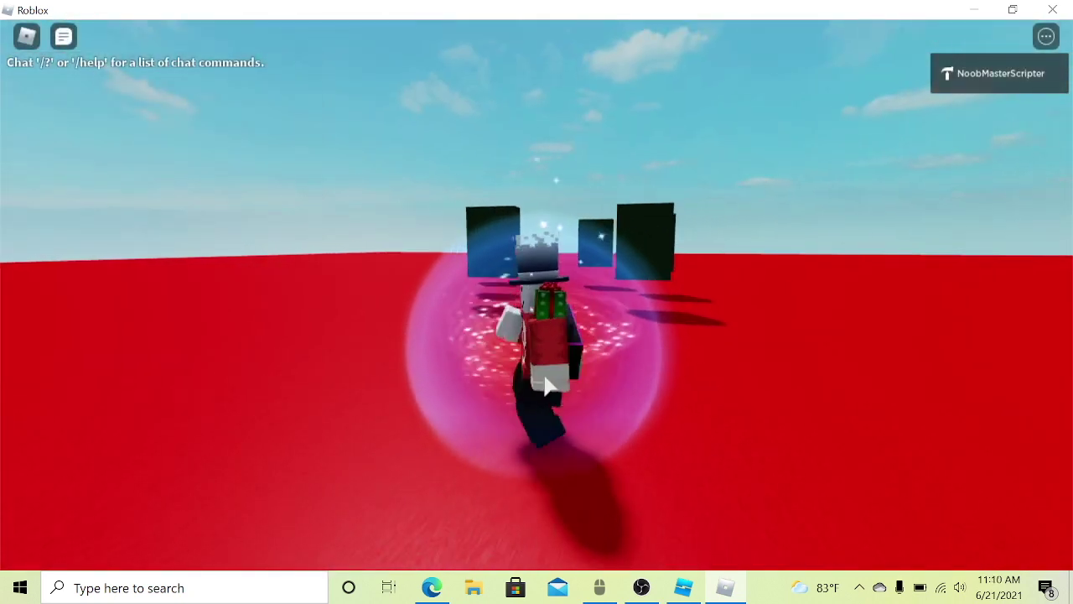
pyautogui.press('d')
pyautogui.press('a')
pyautogui.press('d')
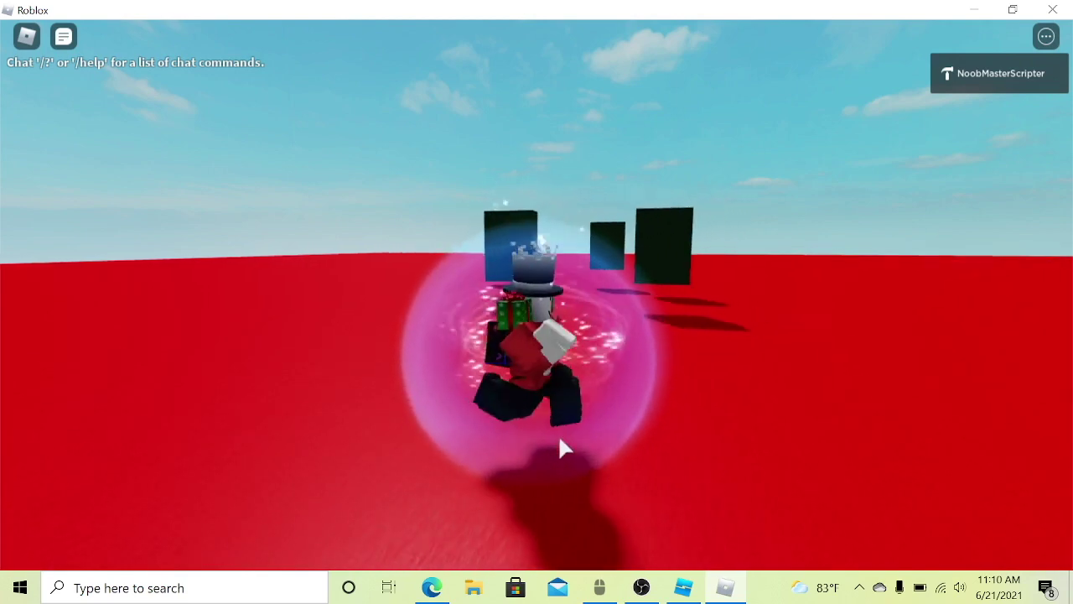
pyautogui.press('s')
pyautogui.press('w')
pyautogui.moveTo(560, 437); pyautogui.dragTo(560, 437, button='right')
pyautogui.press('s')
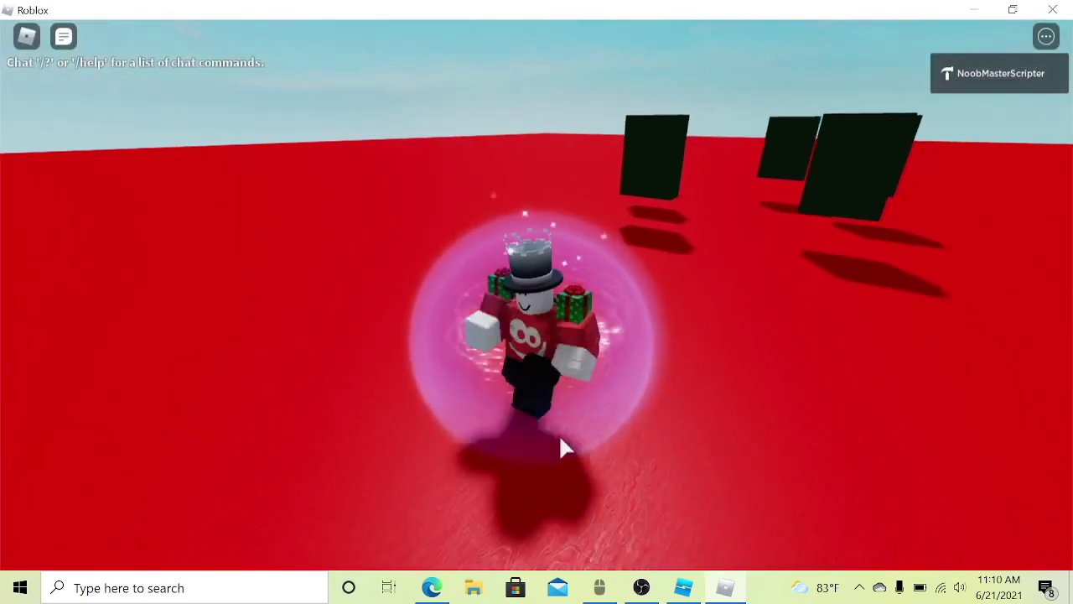
pyautogui.moveTo(646, 333); pyautogui.dragTo(575, 355, button='right')
pyautogui.press('w')
pyautogui.press('s')
pyautogui.press('space')
pyautogui.press('a')
pyautogui.press('s')
pyautogui.press('a')
pyautogui.press('w')
pyautogui.press('space')
pyautogui.press('s')
pyautogui.scroll(4, 575, 355)
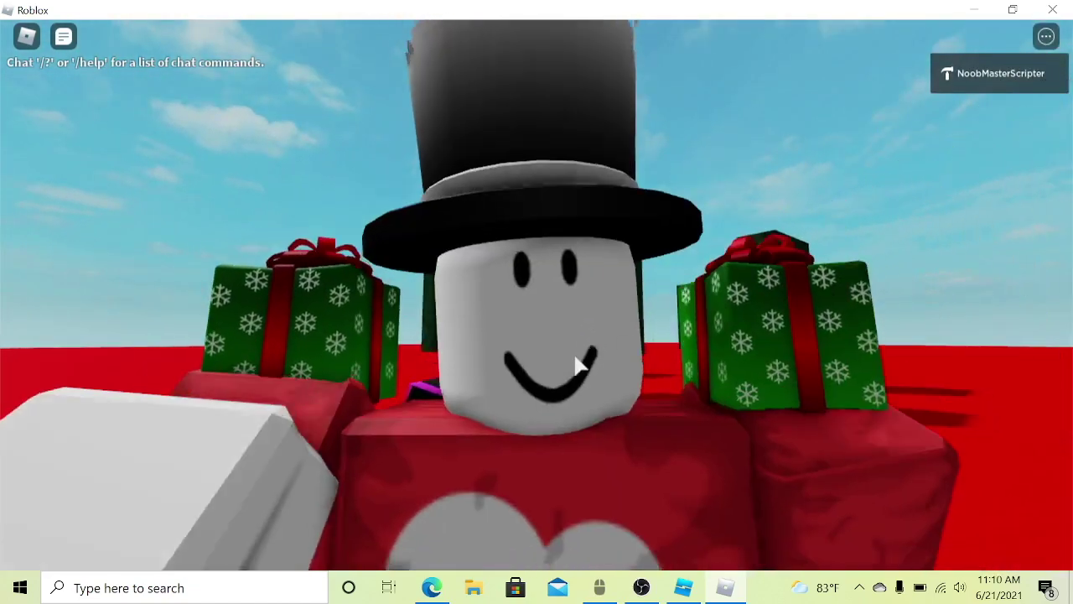